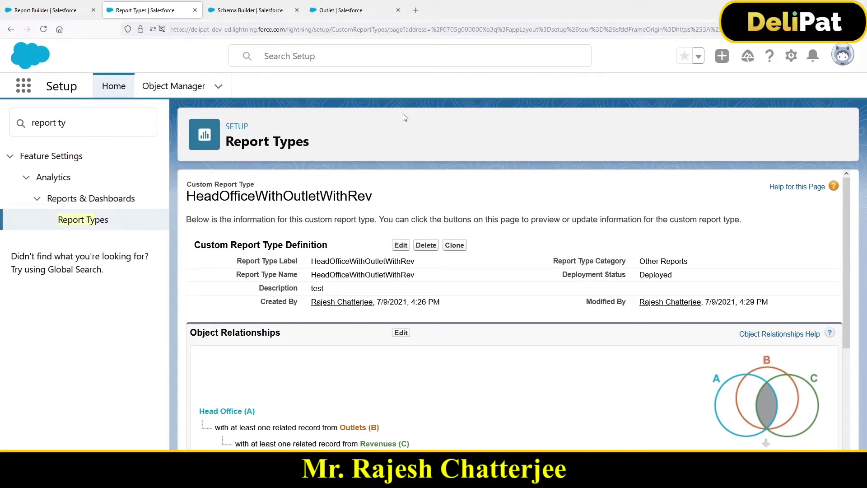
Step: Close the Report Types, Schema Builder and Outlet browser tabs and dismiss the open report type chooser
drag(192, 199, 378, 203)
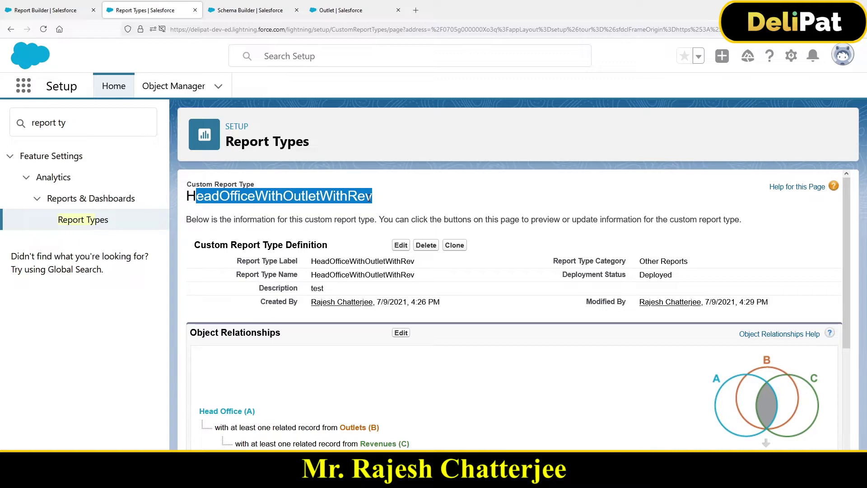
click(195, 10)
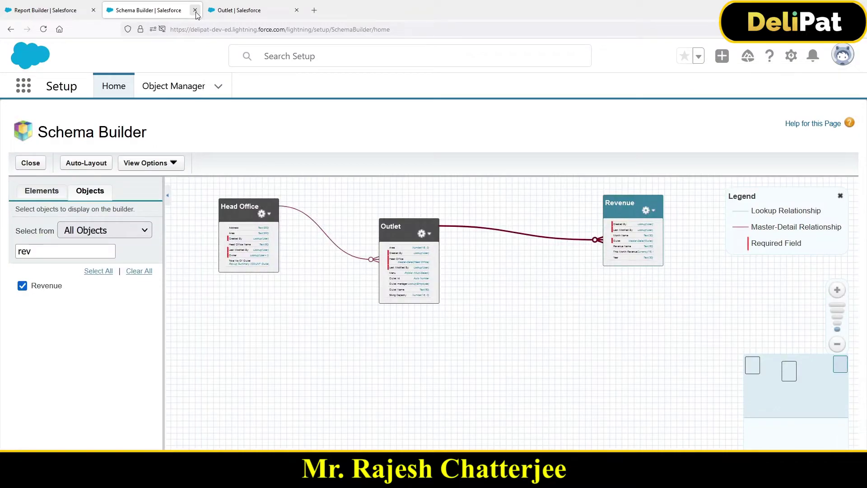
click(195, 10)
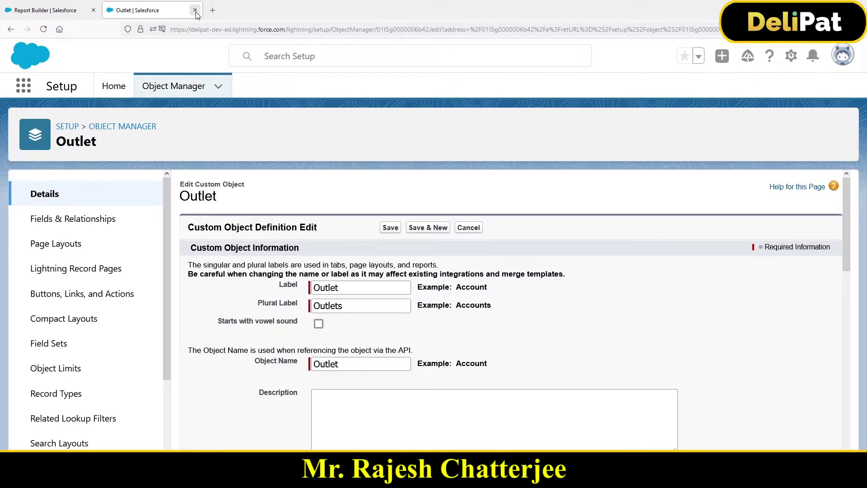
click(195, 12)
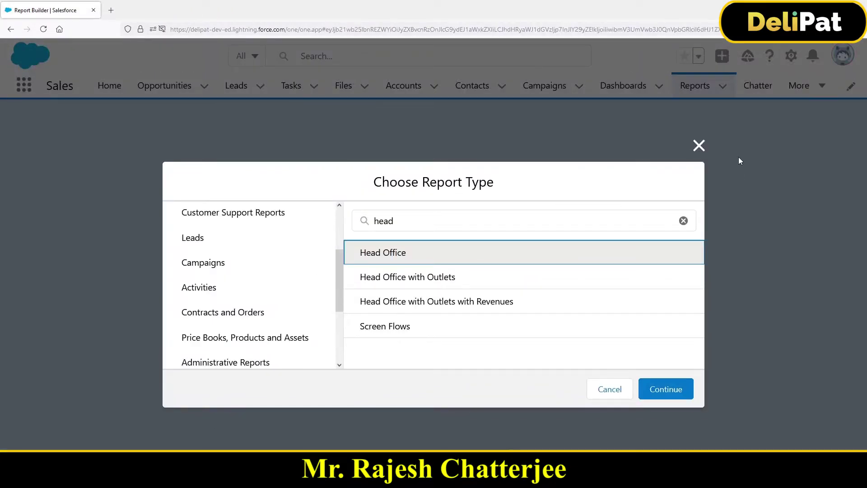
click(700, 145)
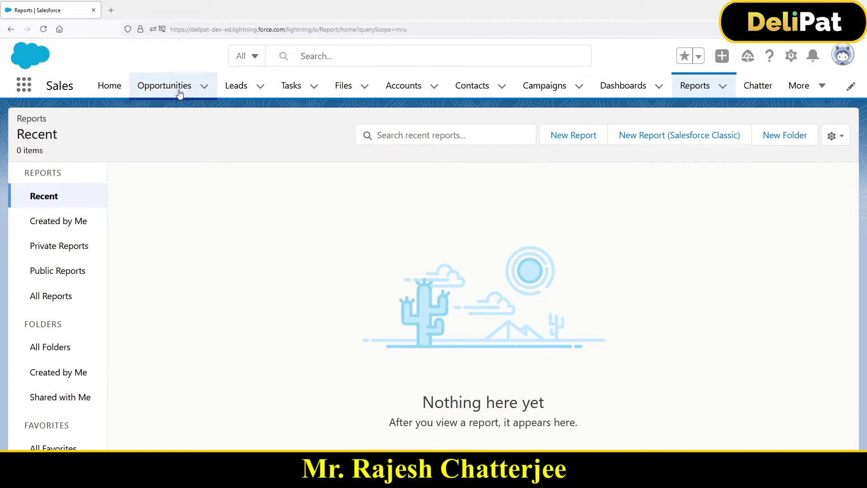
Step: Create a new report based on the Opportunities report type, found by searching for "oppo"
click(557, 143)
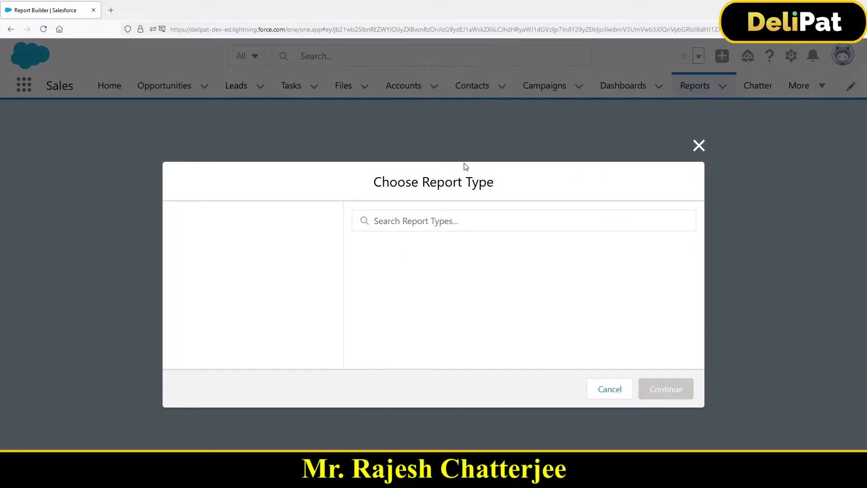
click(427, 220)
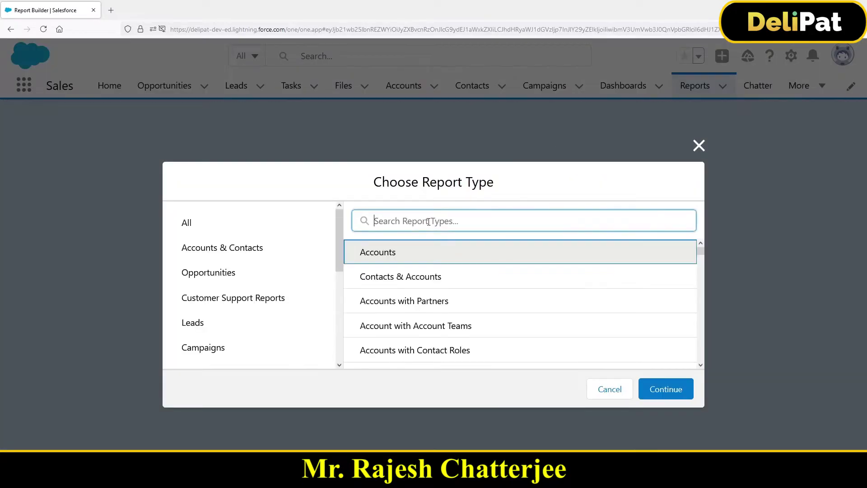
text(oppo)
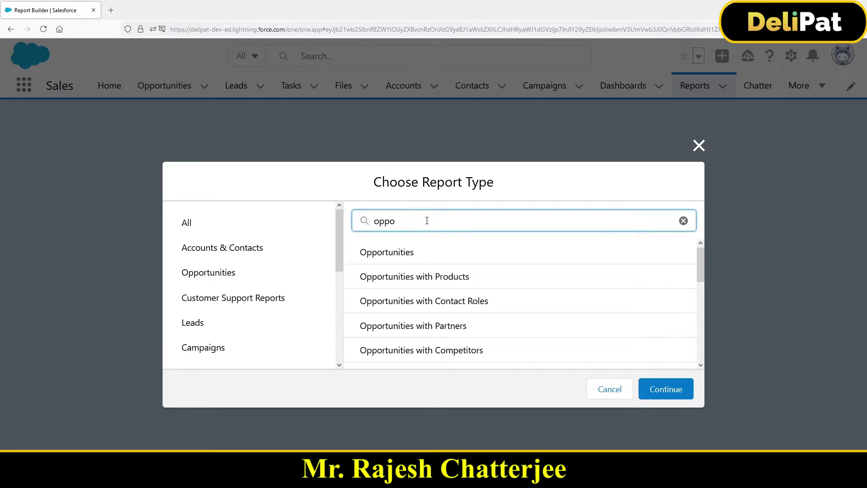
click(410, 252)
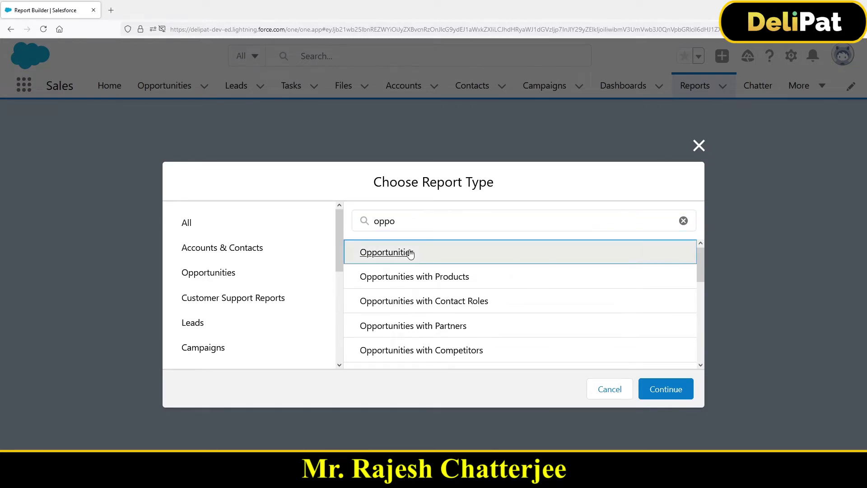
click(665, 390)
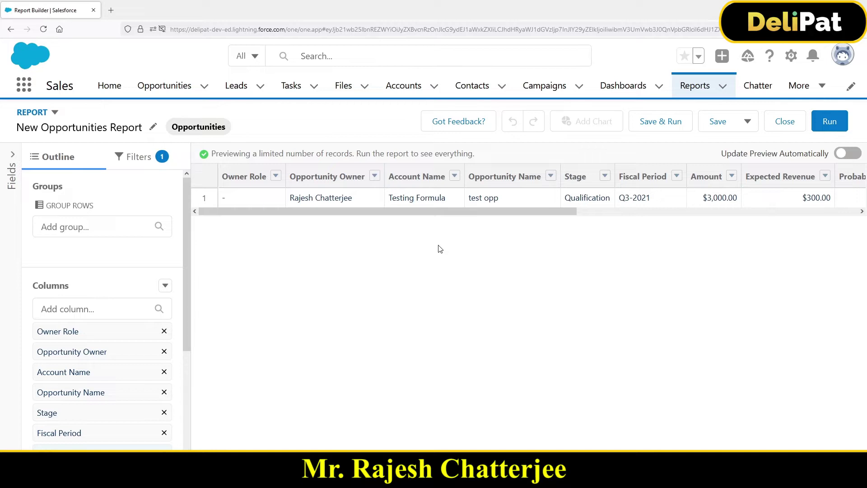
Step: Run the new opportunities report to view its records and return to editing with its filters shown
click(829, 123)
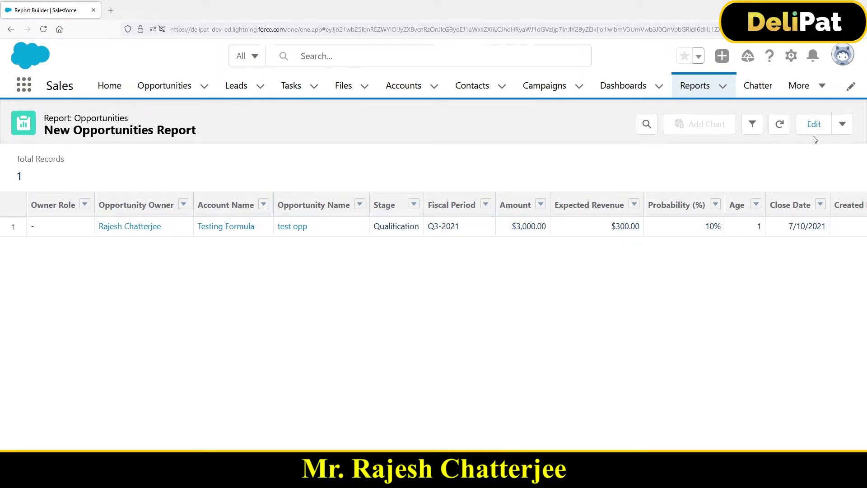
click(811, 119)
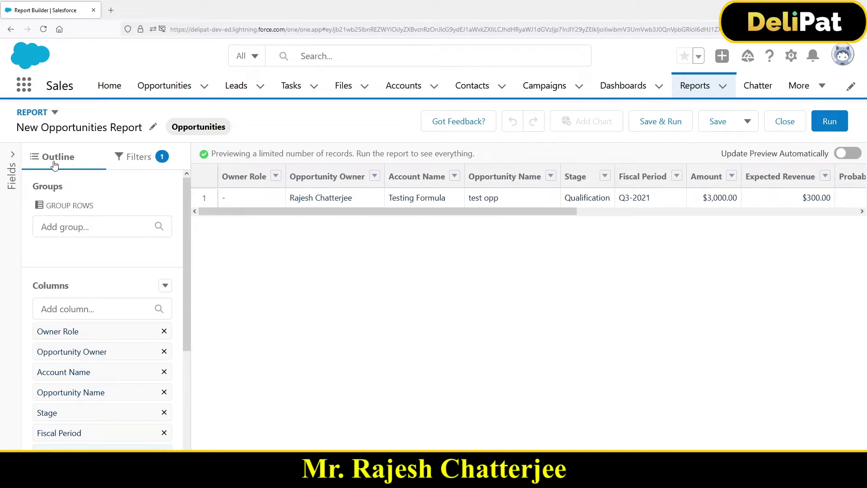
click(137, 165)
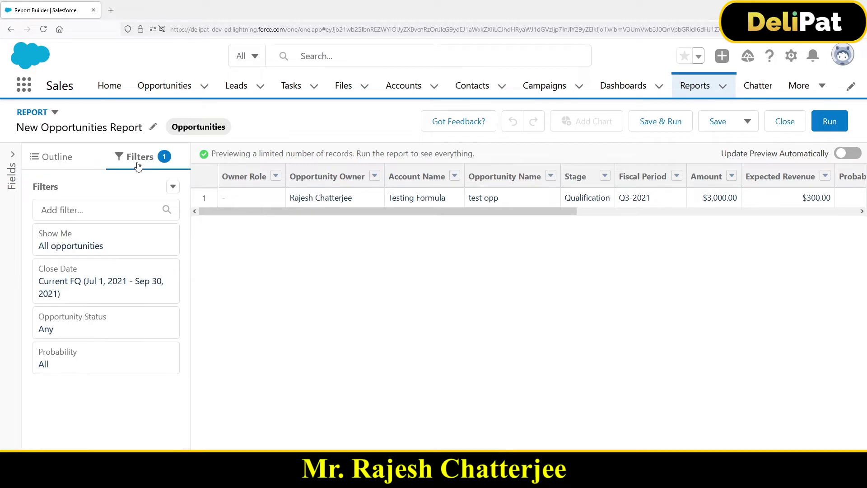
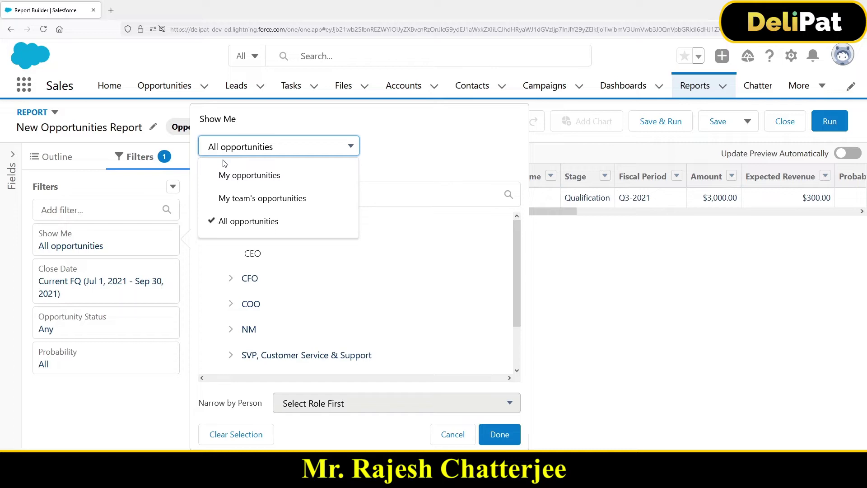
Step: Try My opportunities as the Show Me filter, check the signed-in user's profile, and switch back to All opportunities
click(280, 176)
click(255, 152)
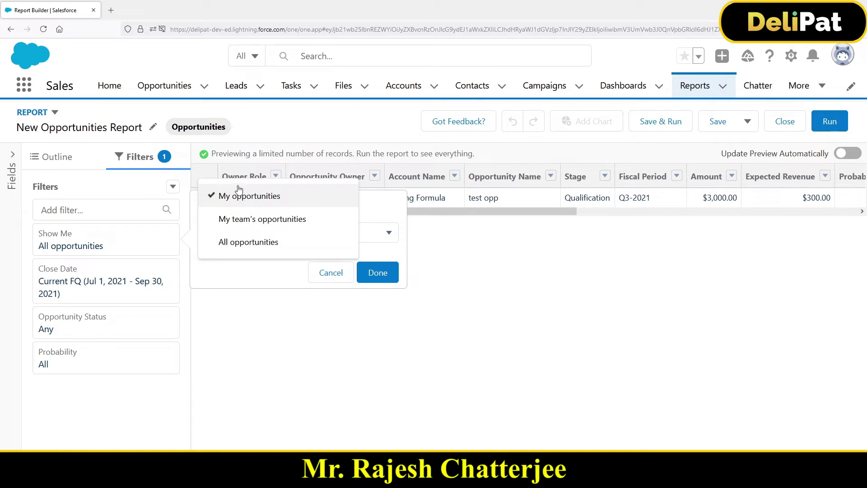
click(251, 242)
click(250, 240)
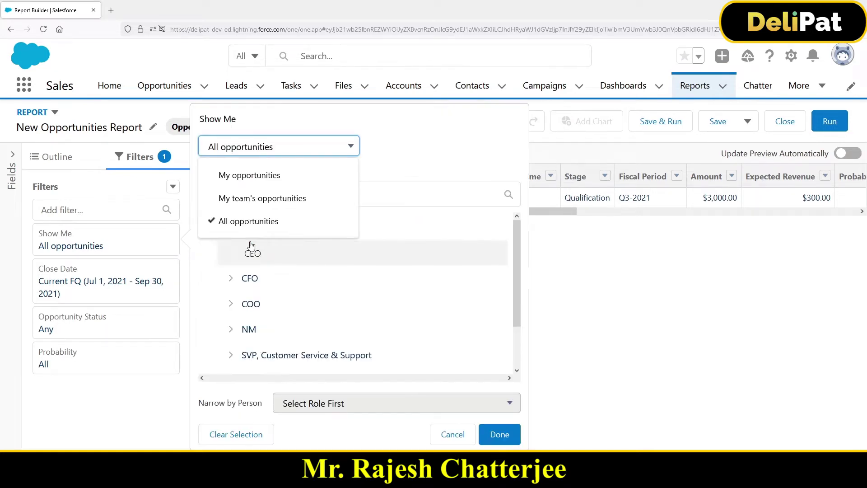
click(250, 176)
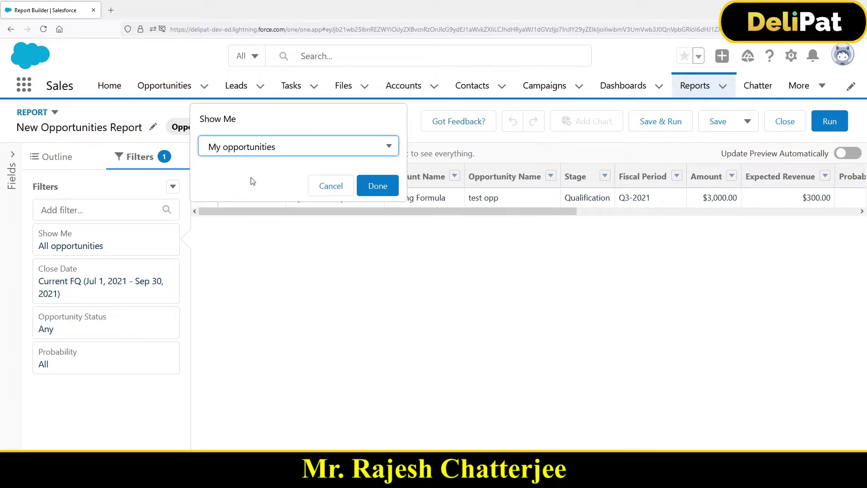
click(842, 57)
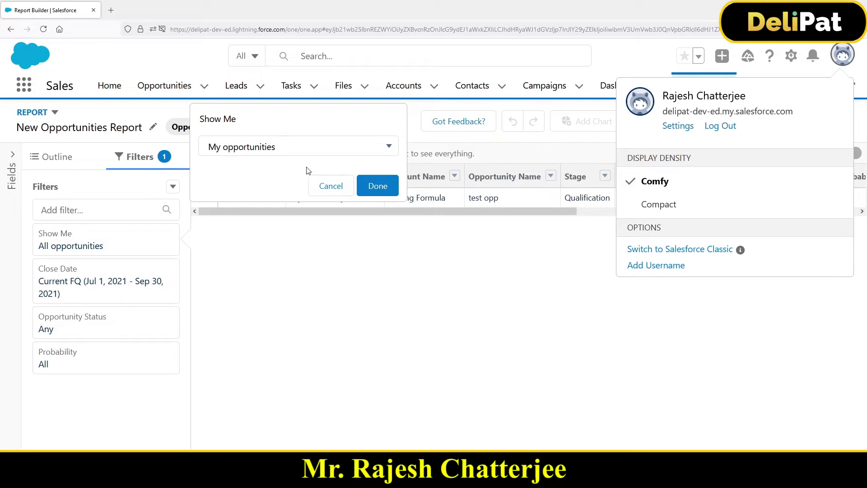
click(321, 149)
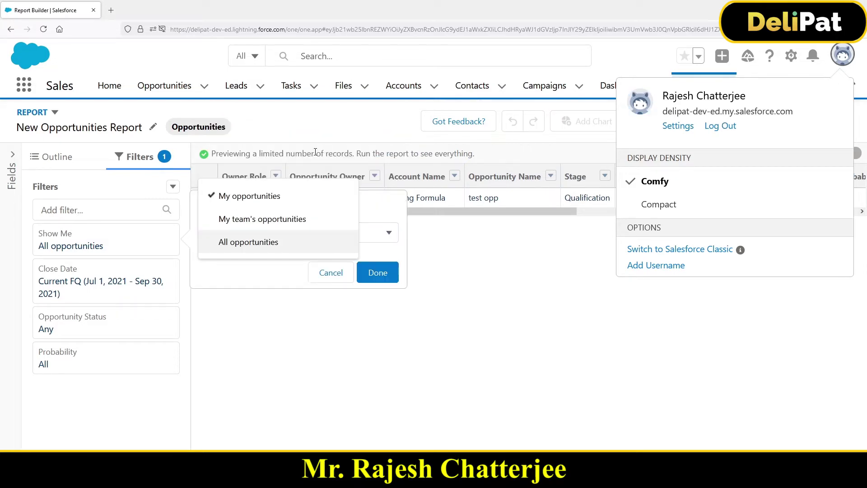
click(263, 247)
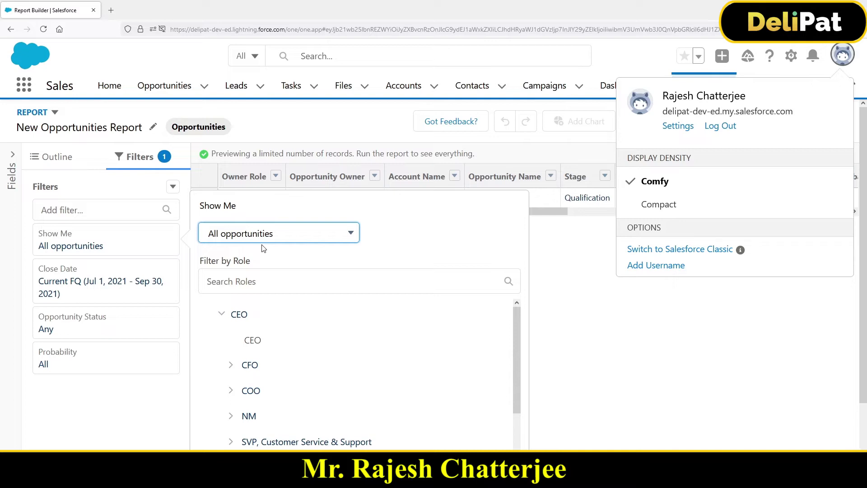
Step: Try My team's opportunities as the Show Me filter and switch back to All opportunities
click(222, 242)
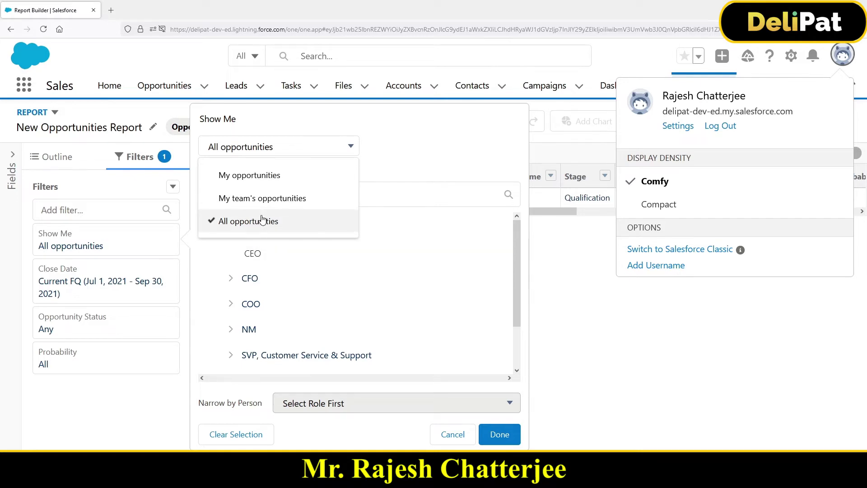
click(259, 199)
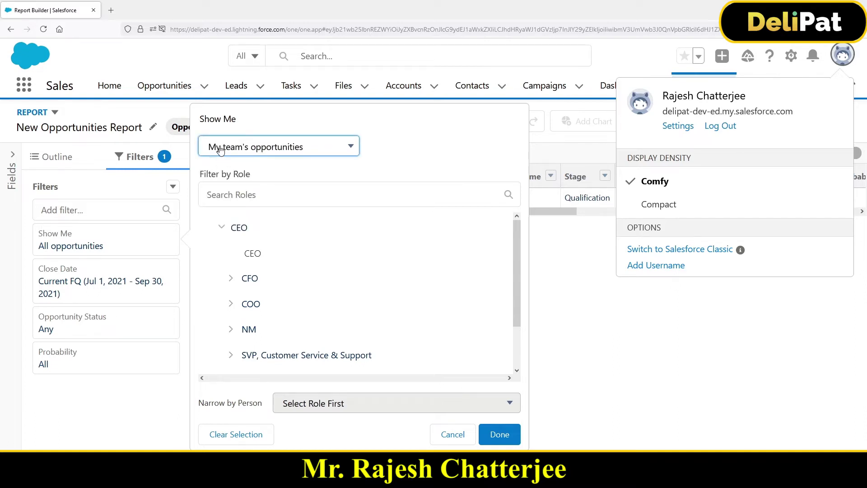
click(253, 154)
click(255, 221)
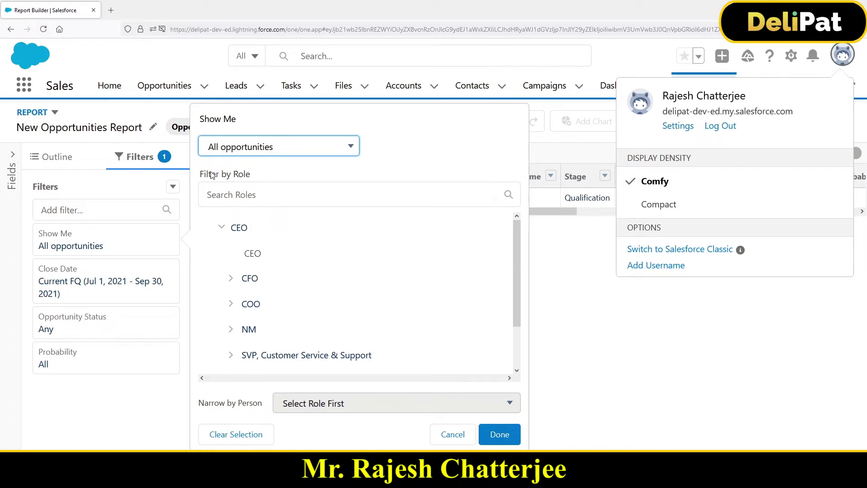
Step: Restrict the Show Me filter to all opportunities under the COO role, apply it, and close the user profile pop-up
drag(201, 175, 261, 174)
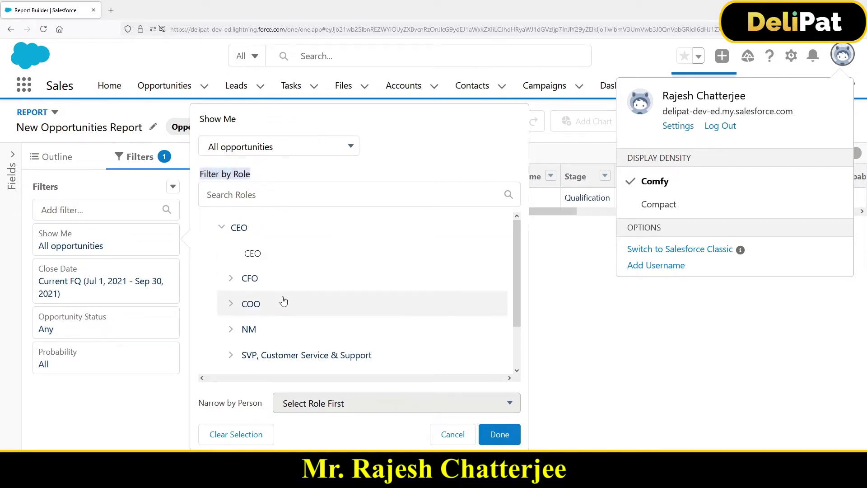
scroll(282, 300, down, 1)
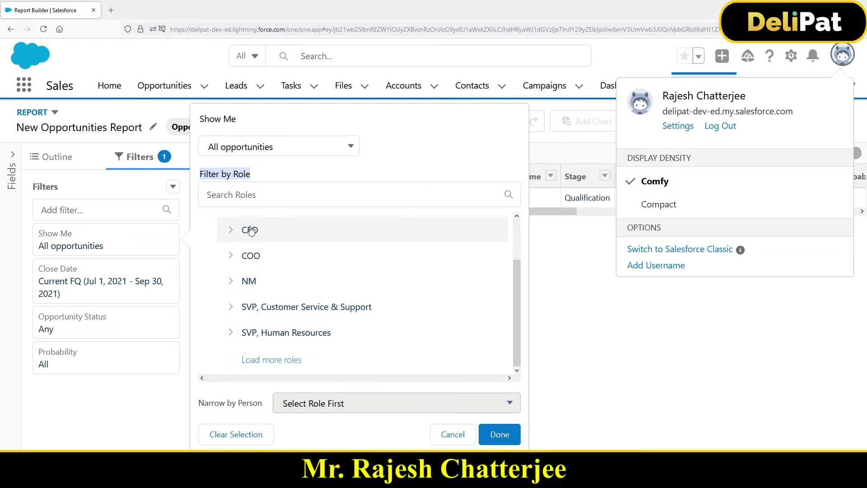
click(243, 258)
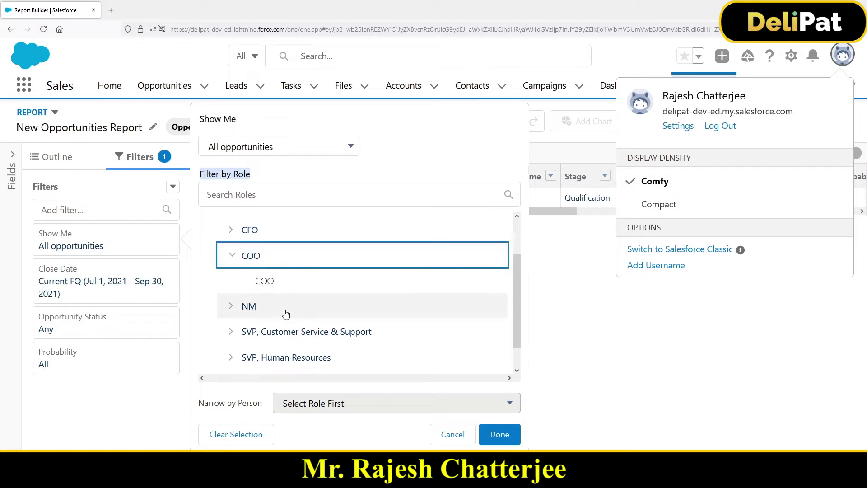
click(270, 282)
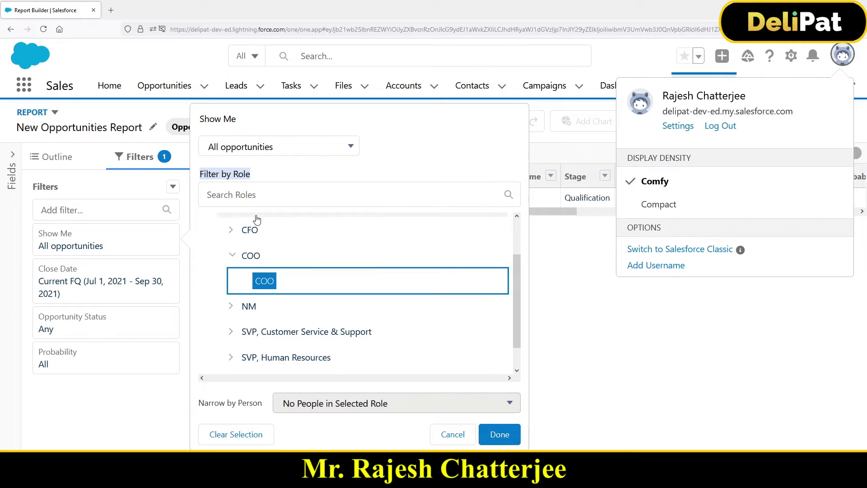
key(Escape)
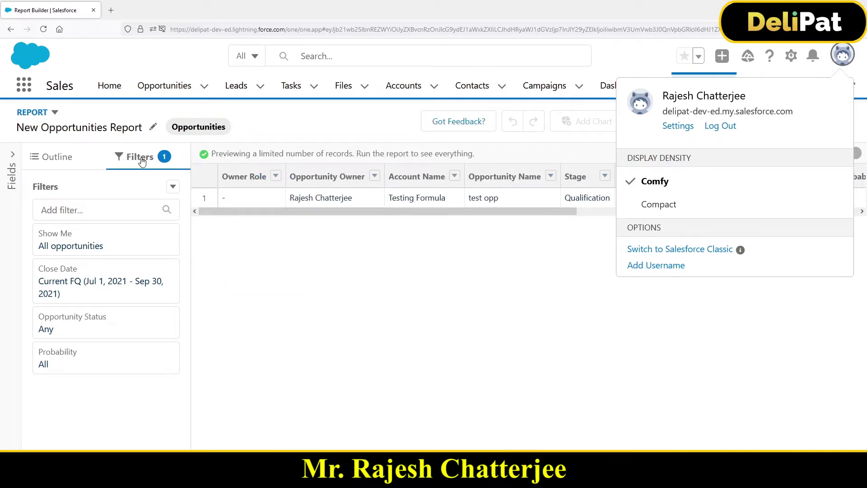
click(86, 249)
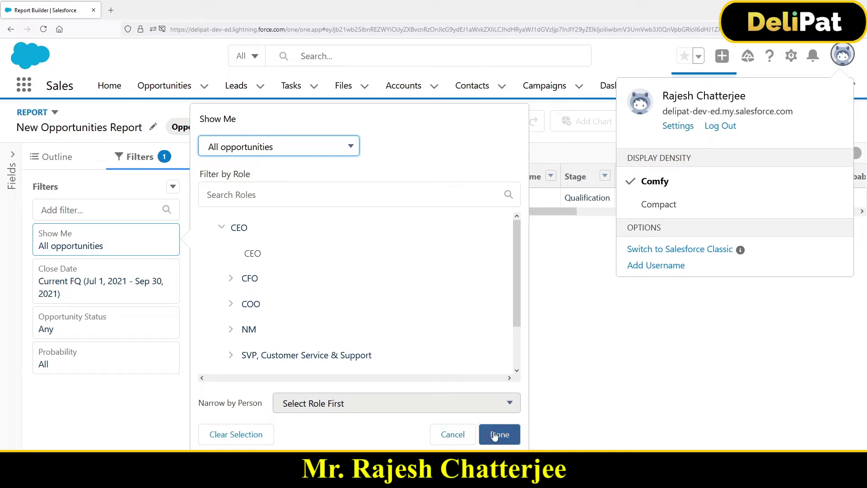
click(502, 444)
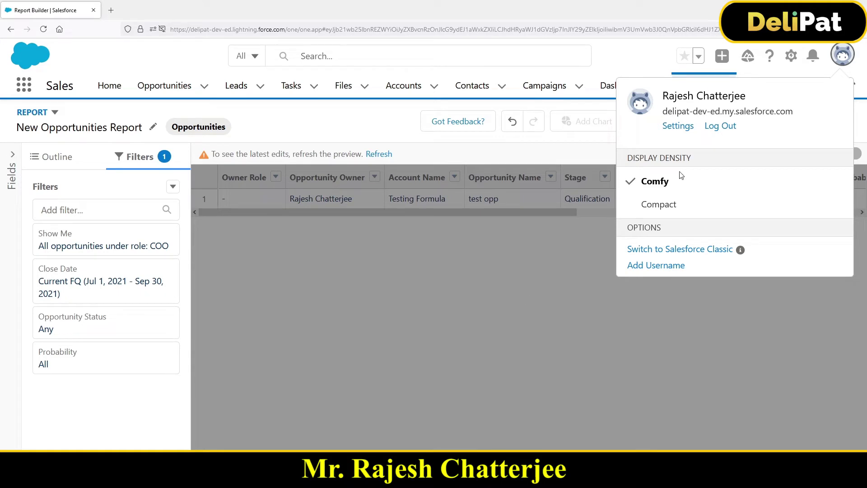
click(840, 50)
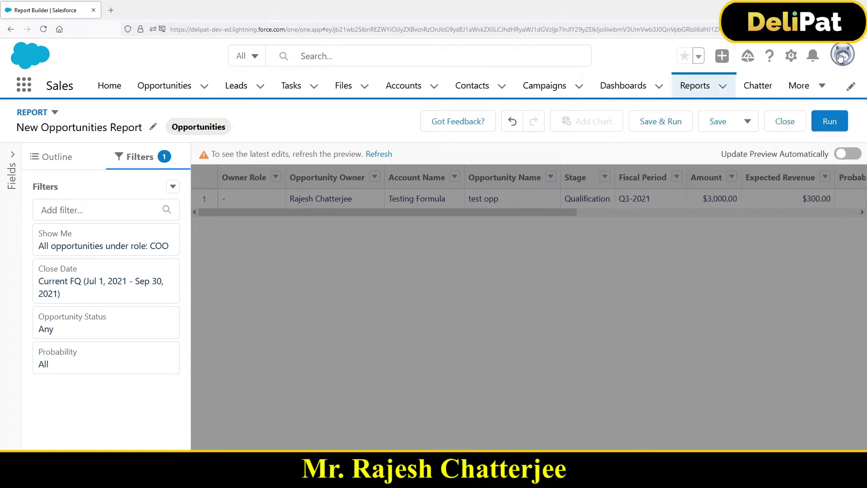
Step: Set the Close Date filter's range to All Time and apply it
click(87, 291)
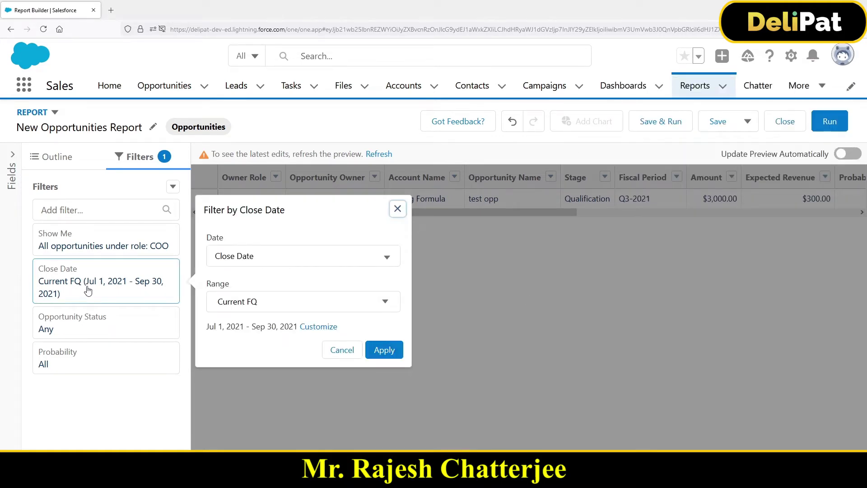
click(241, 305)
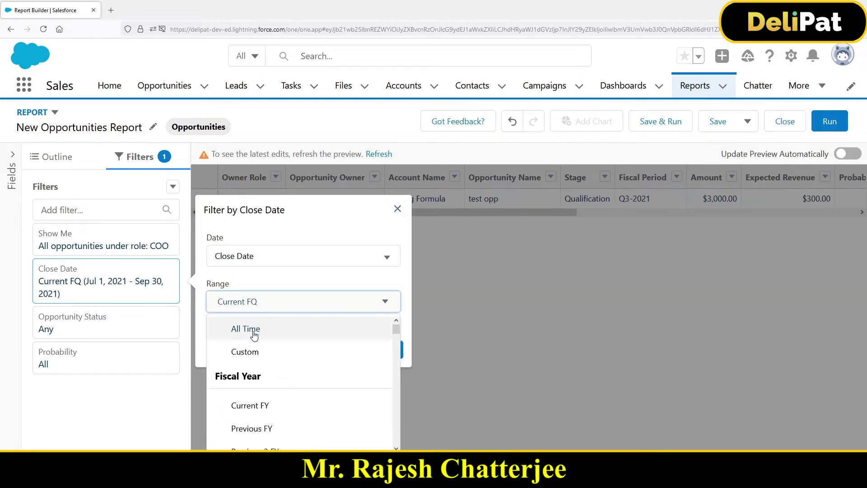
click(253, 333)
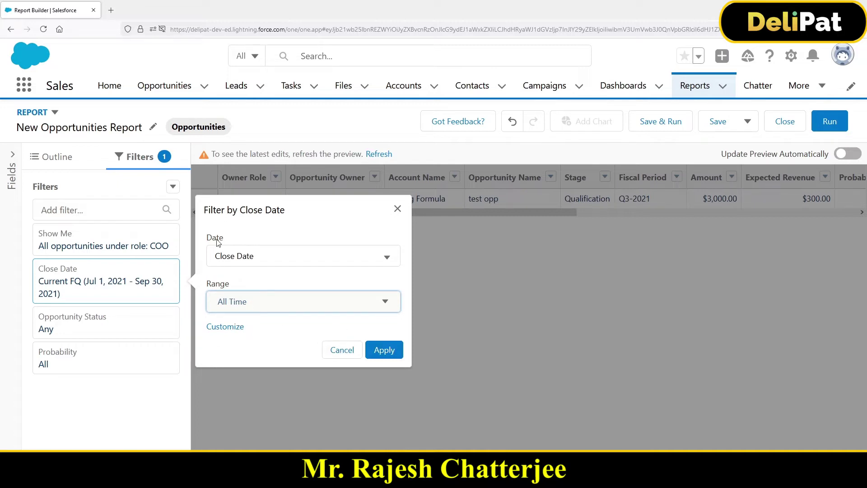
click(384, 350)
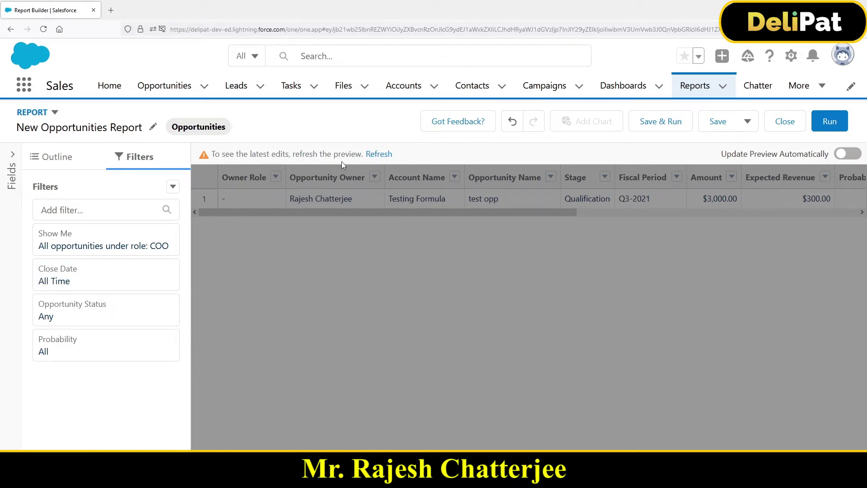
Step: Refresh the preview, try to clear the COO role selection in the Show Me filter, apply it, and refresh again
click(379, 154)
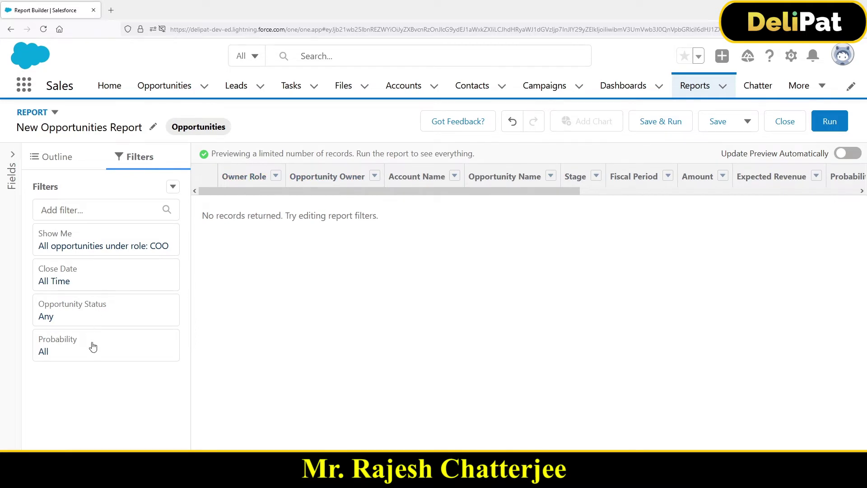
click(107, 240)
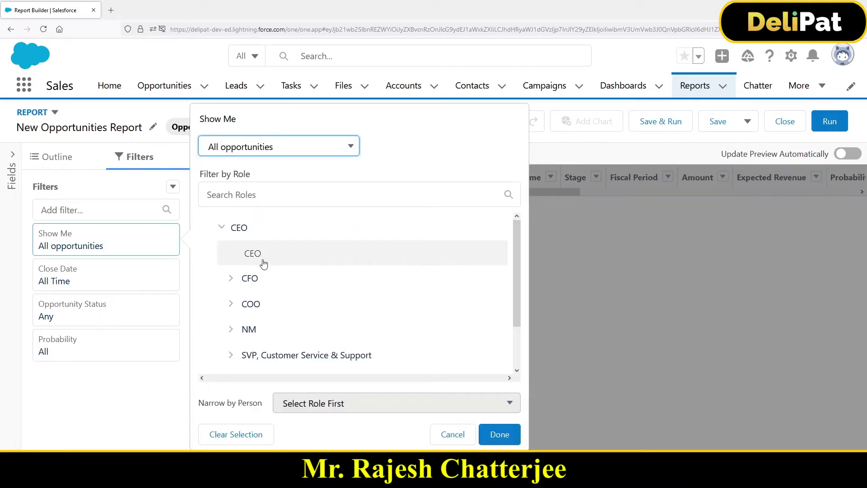
click(231, 304)
click(255, 309)
click(231, 307)
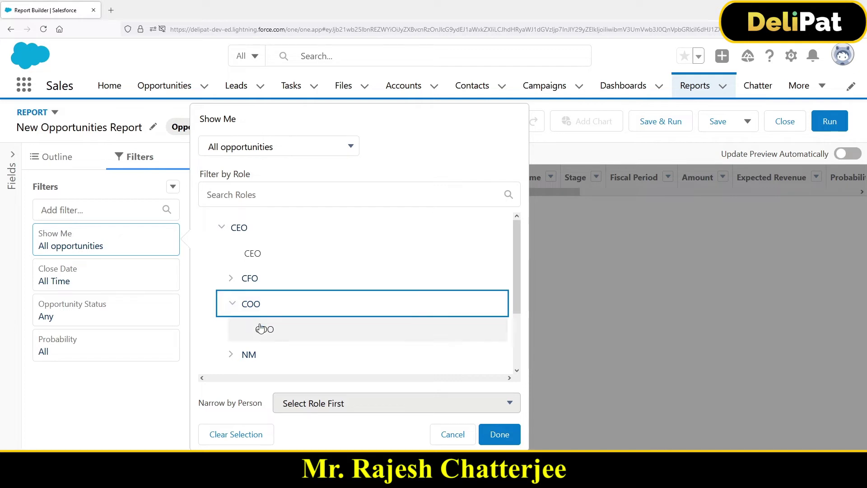
click(264, 328)
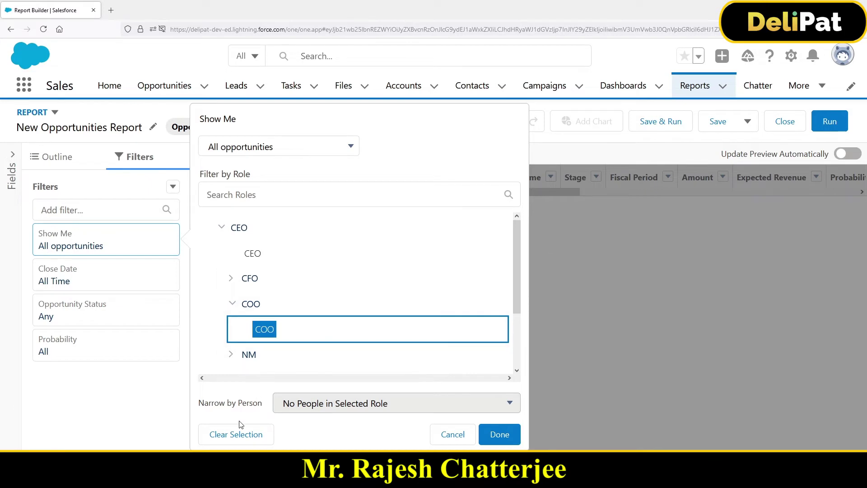
click(241, 435)
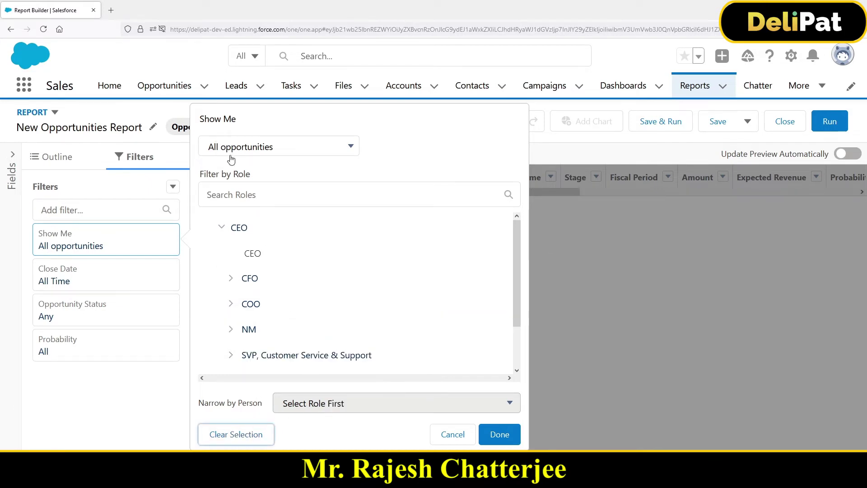
click(500, 434)
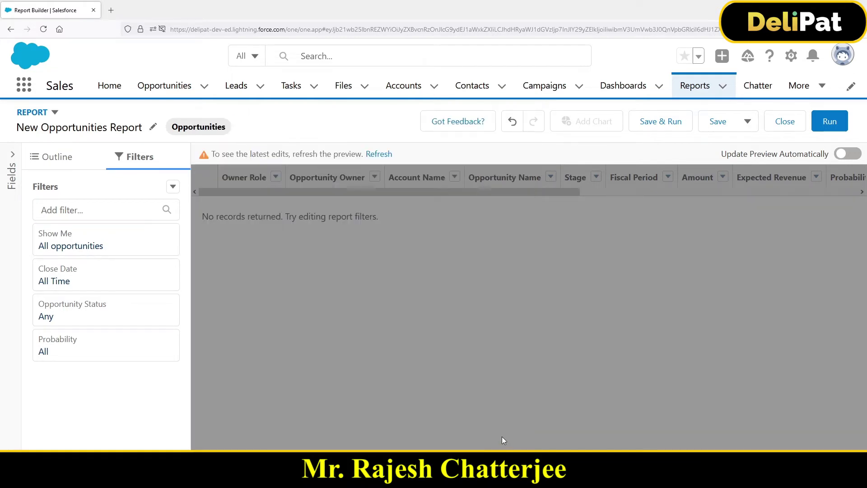
click(379, 155)
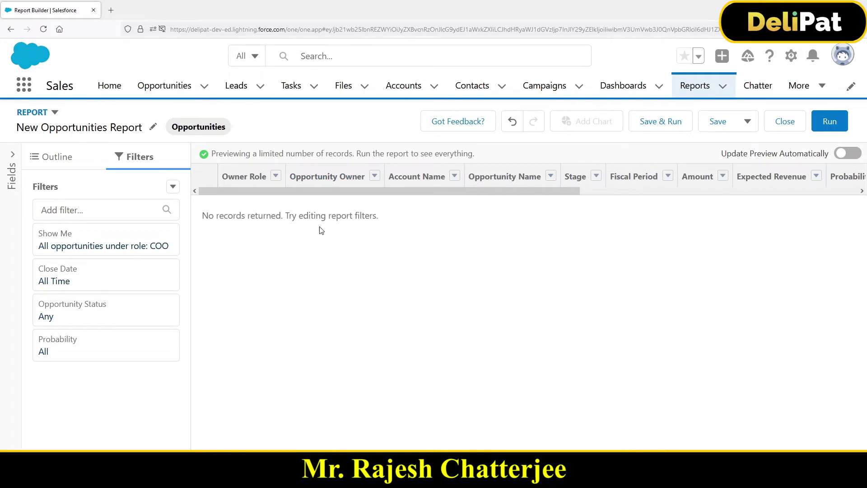
Step: Clear the role selection in the Show Me filter to cover all opportunities, apply it, and refresh the preview
click(157, 249)
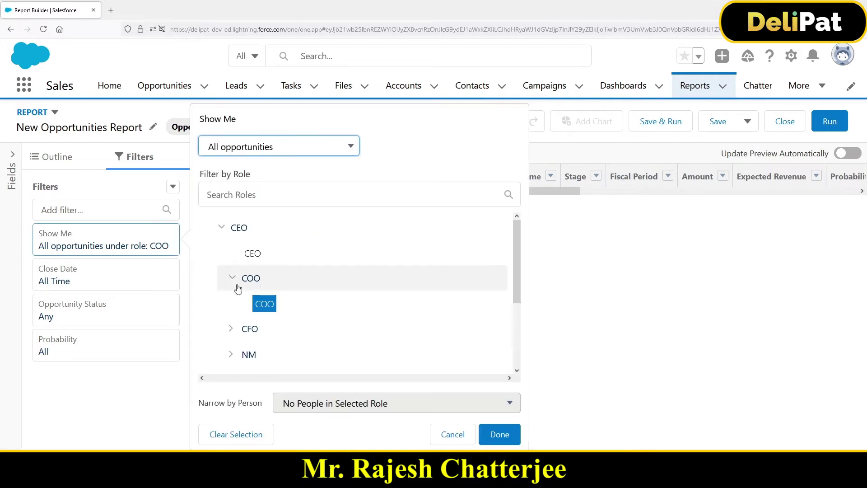
click(235, 433)
click(499, 432)
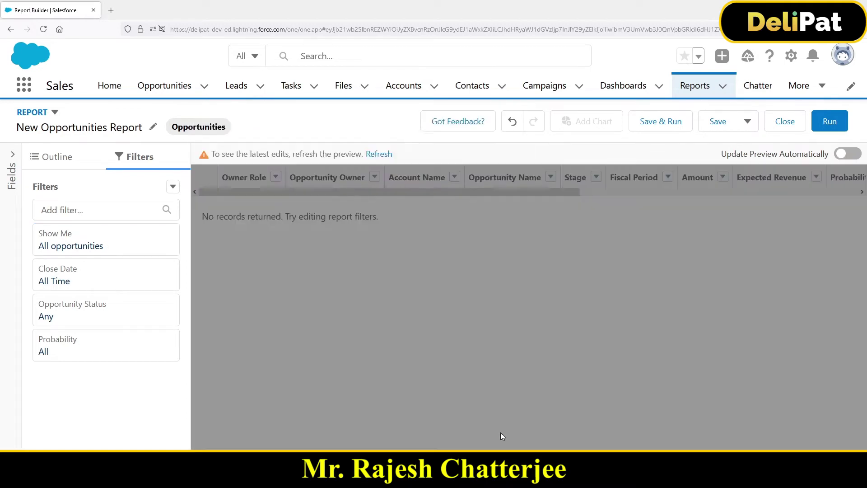
click(377, 154)
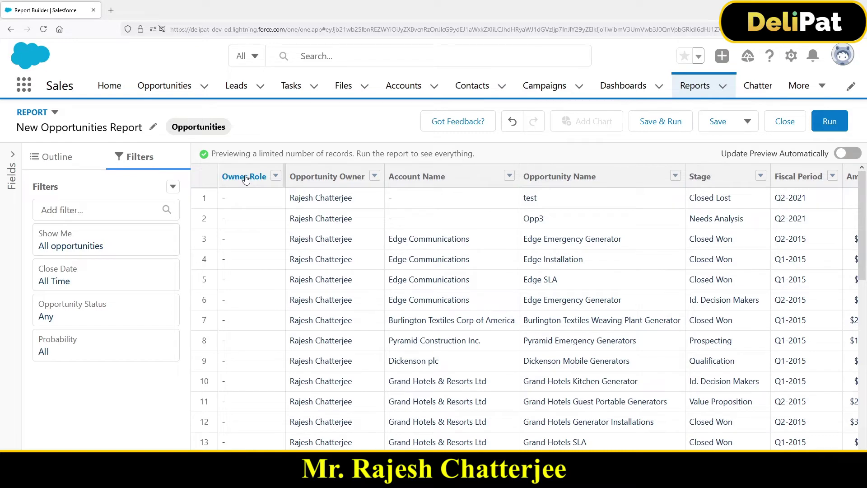
Step: Remove the Owner Role column from the report and turn on automatic preview updates
click(276, 176)
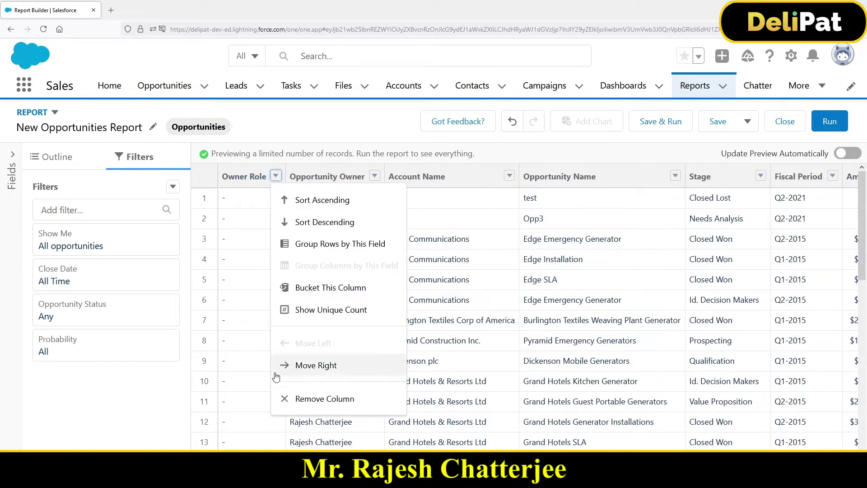
click(315, 400)
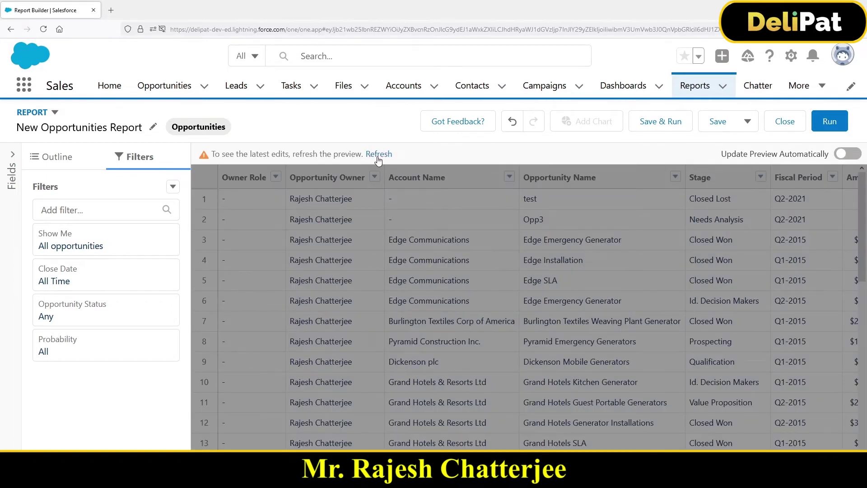
click(850, 156)
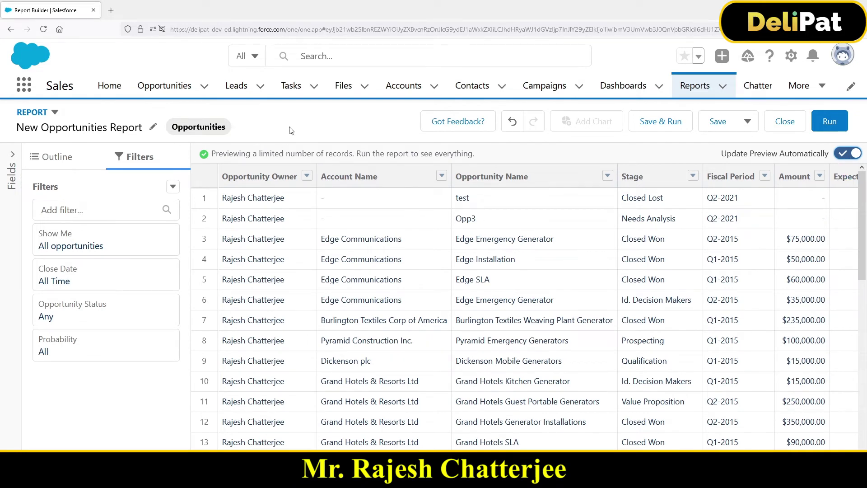
Step: Remove the Opportunity Owner, Fiscal Period, Probability (%) and Age columns from the report
click(308, 178)
click(316, 397)
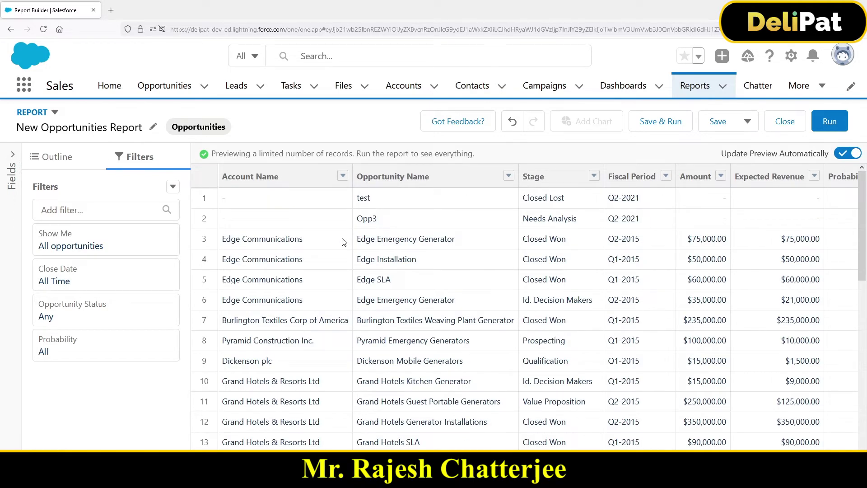
click(666, 176)
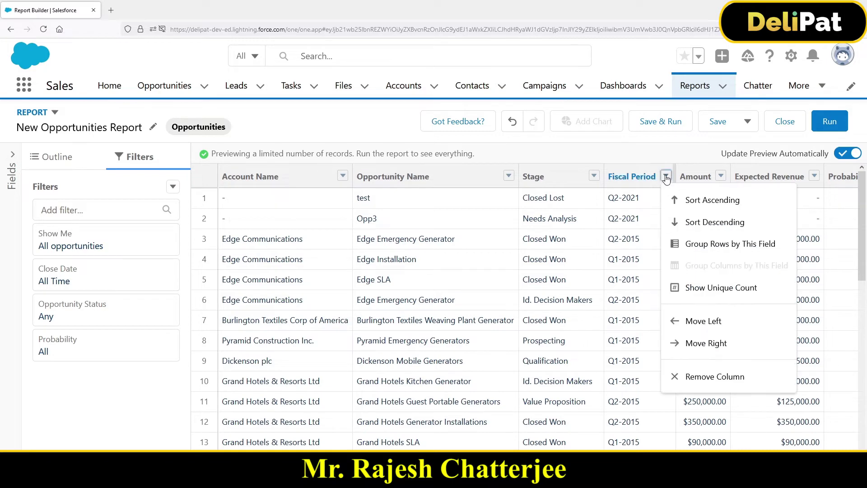
click(695, 381)
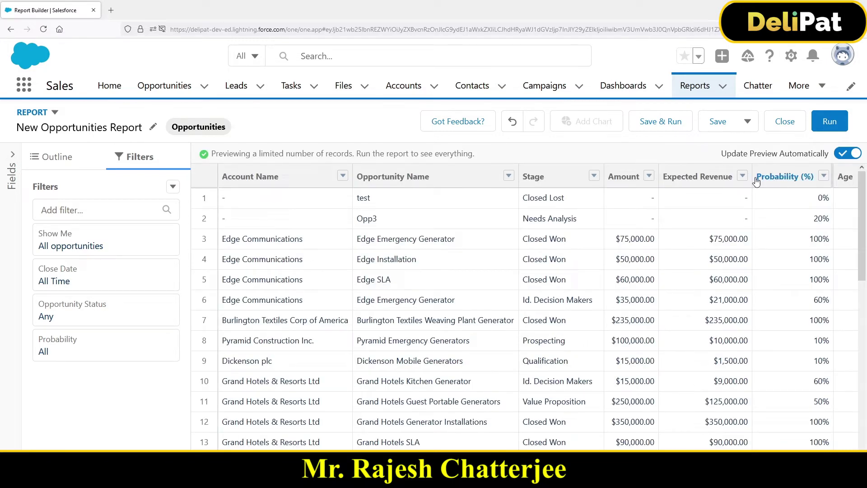
click(822, 177)
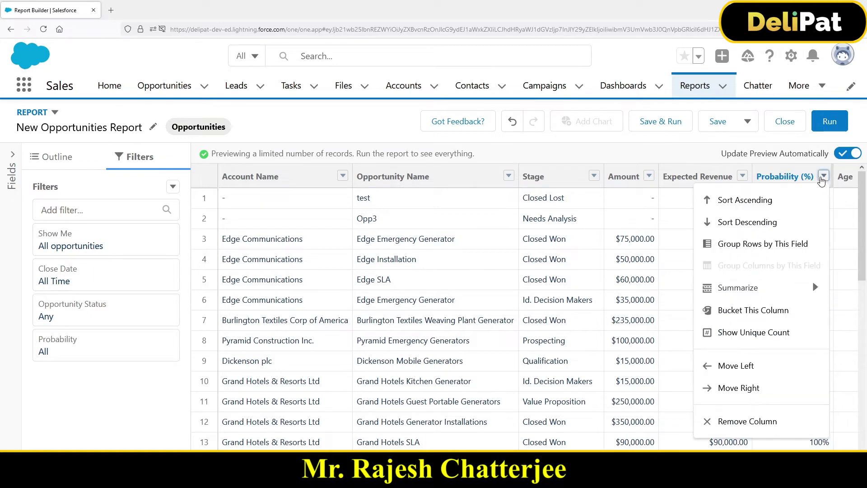
click(742, 420)
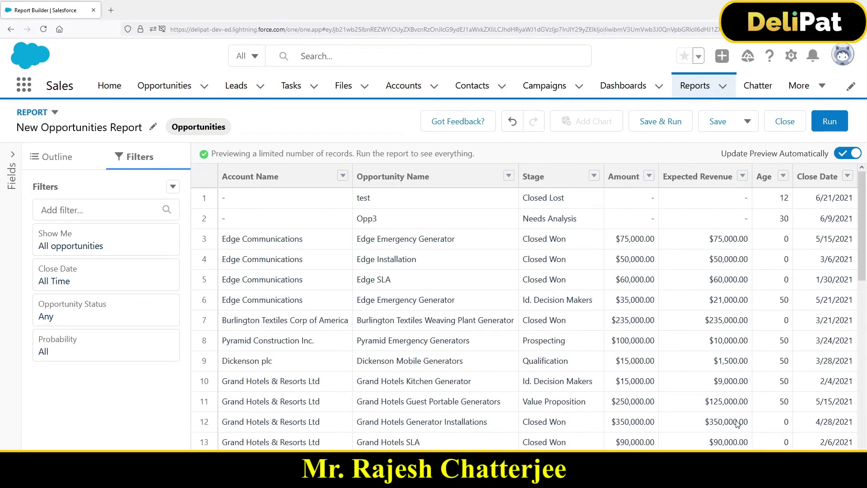
click(782, 176)
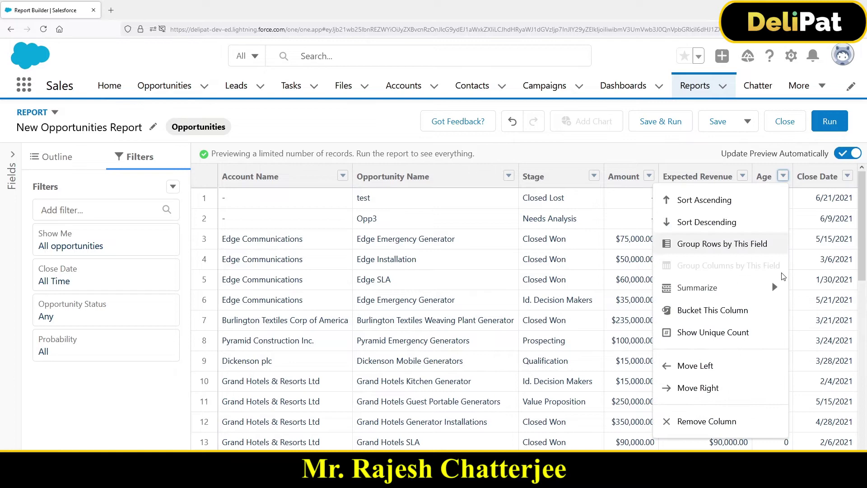
click(695, 428)
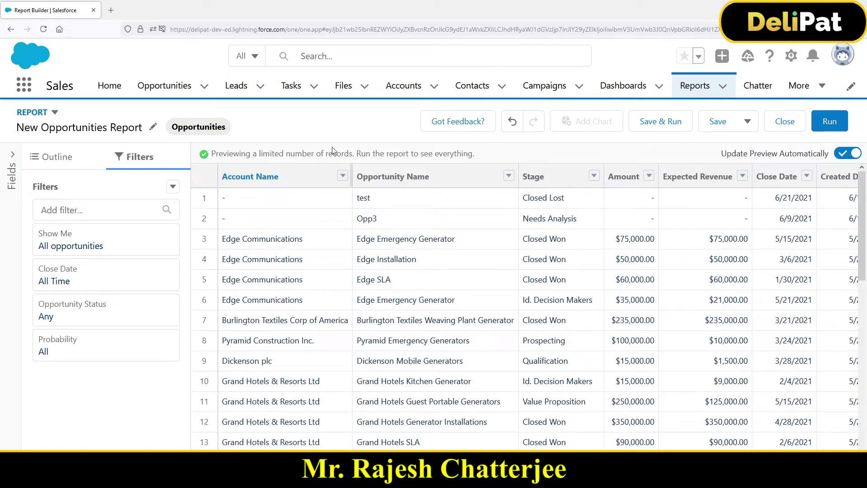
Step: Run the report and examine its total record count and the columns through to Type
click(823, 122)
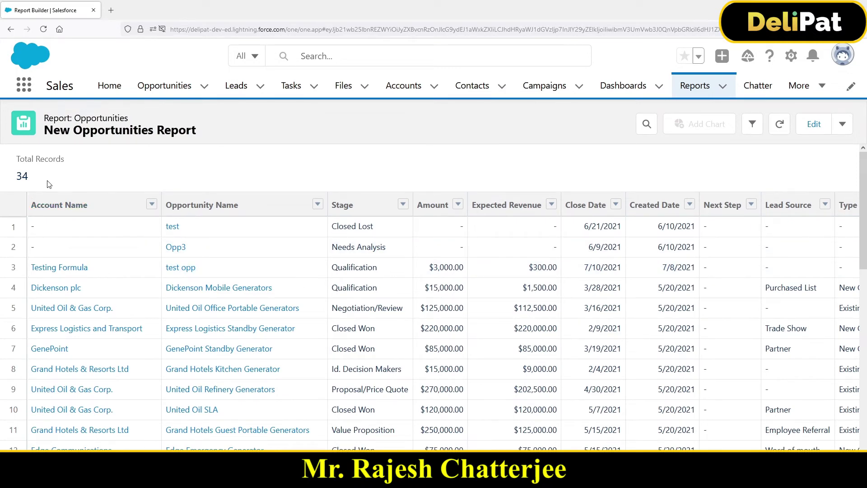
double_click(19, 176)
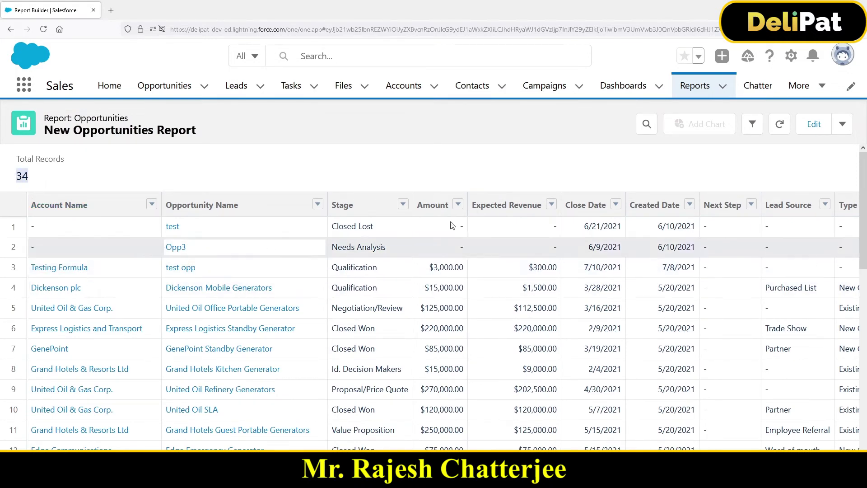
scroll(431, 302, right, 1)
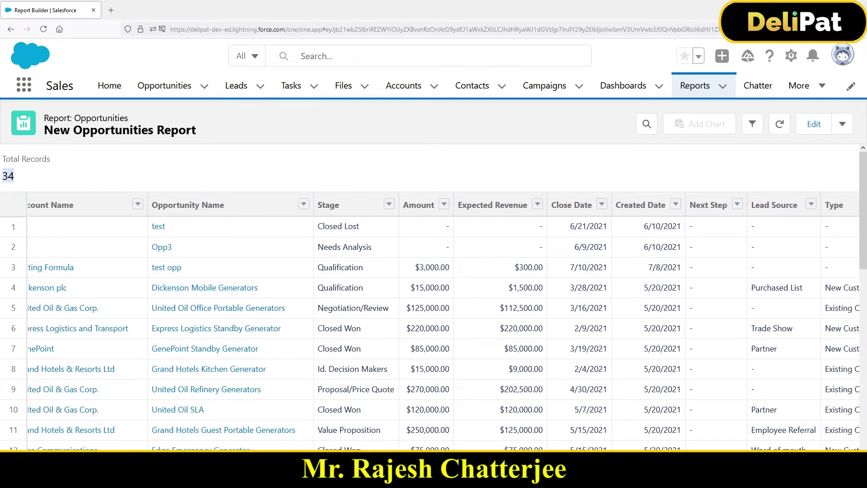
scroll(430, 316, right, 5)
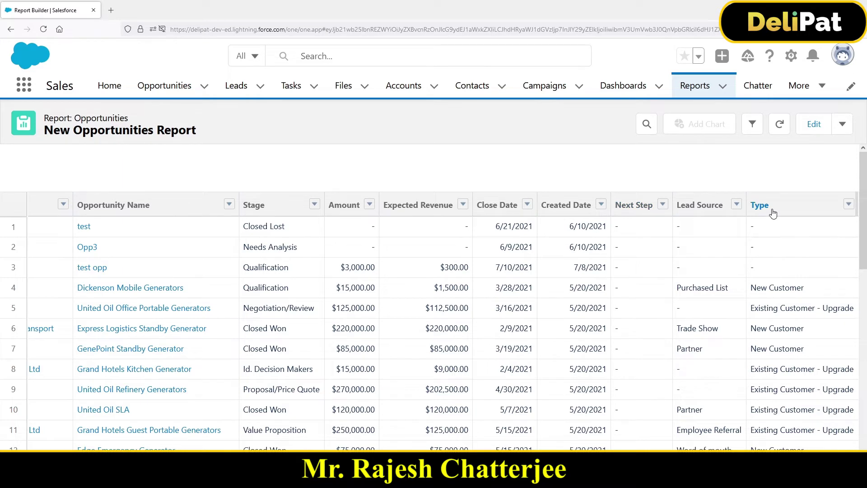
Step: Return to editing the report and remove the Expected Revenue and Stage columns
click(812, 128)
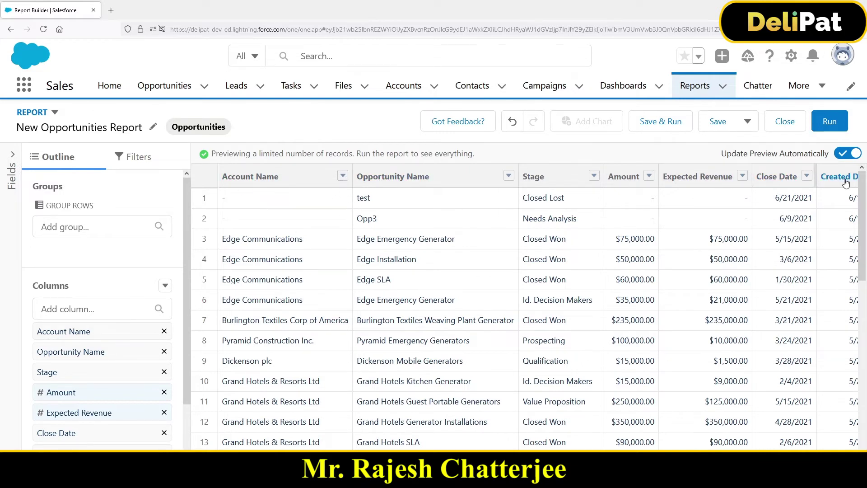
click(742, 176)
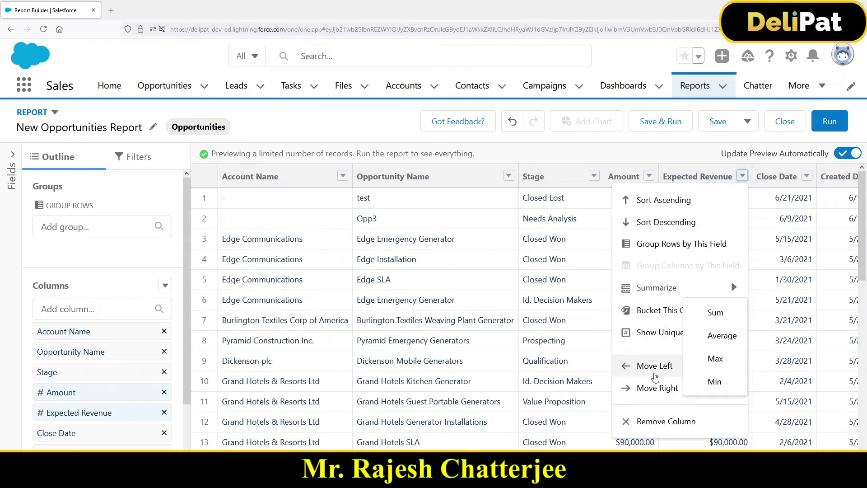
click(652, 428)
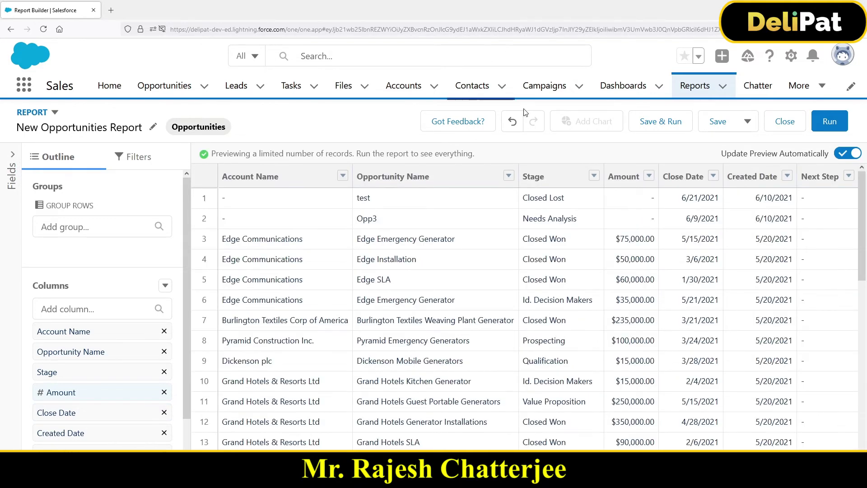
click(594, 177)
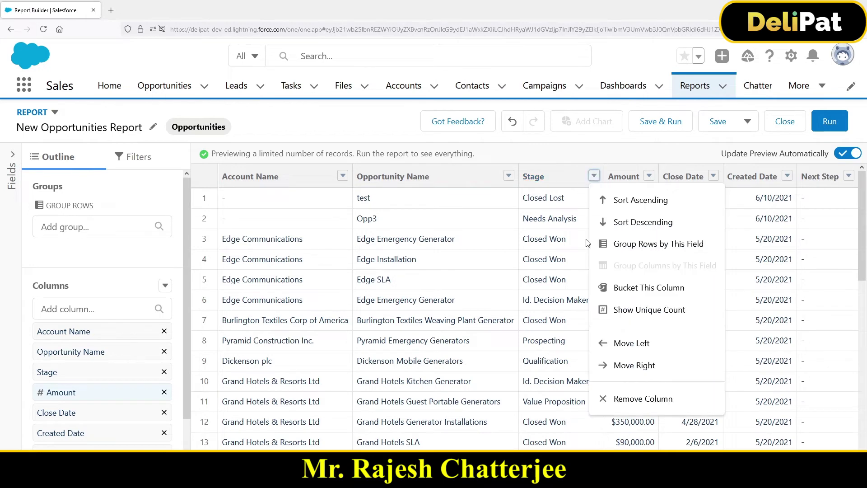
click(623, 406)
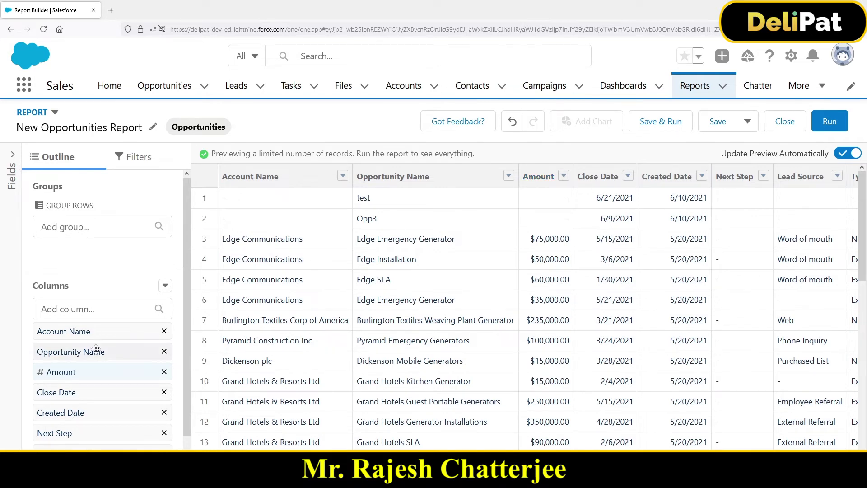
Step: Add the Stage column back to the report and place it between Close Date and Created Date
scroll(91, 374, down, 1)
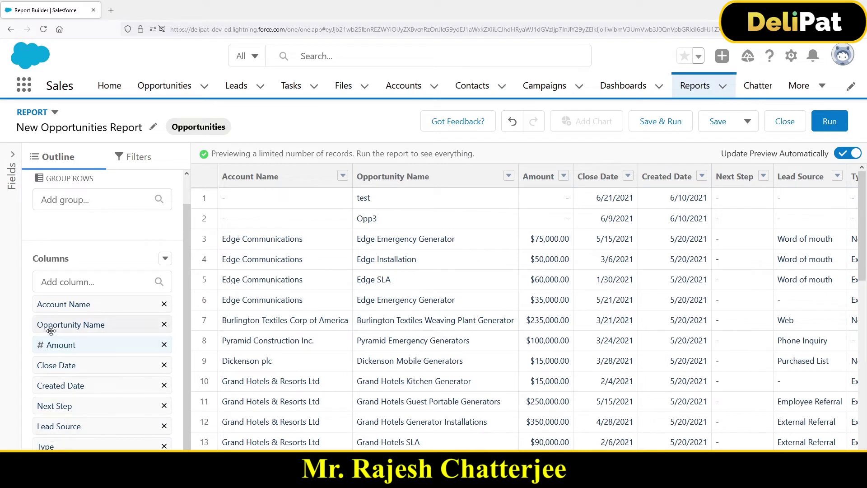
click(74, 283)
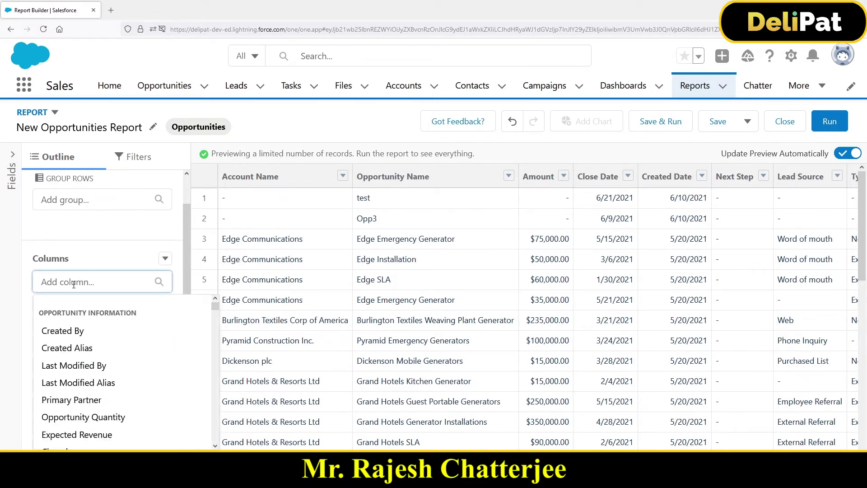
text(stage)
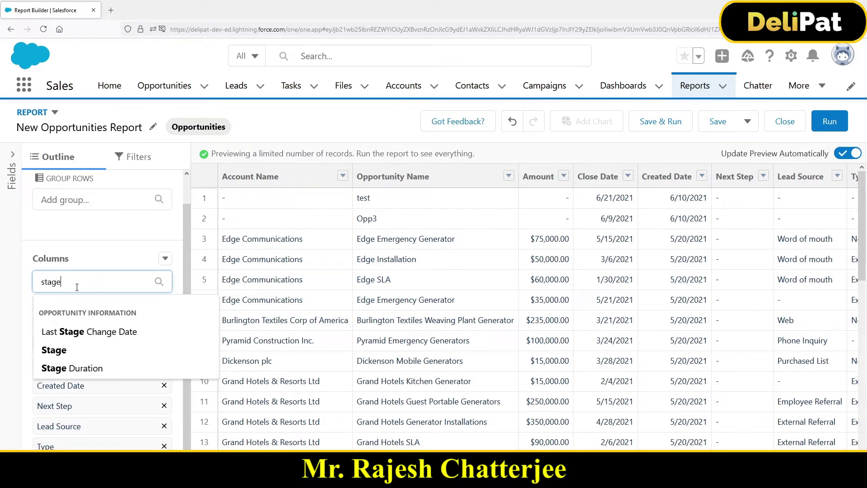
click(68, 350)
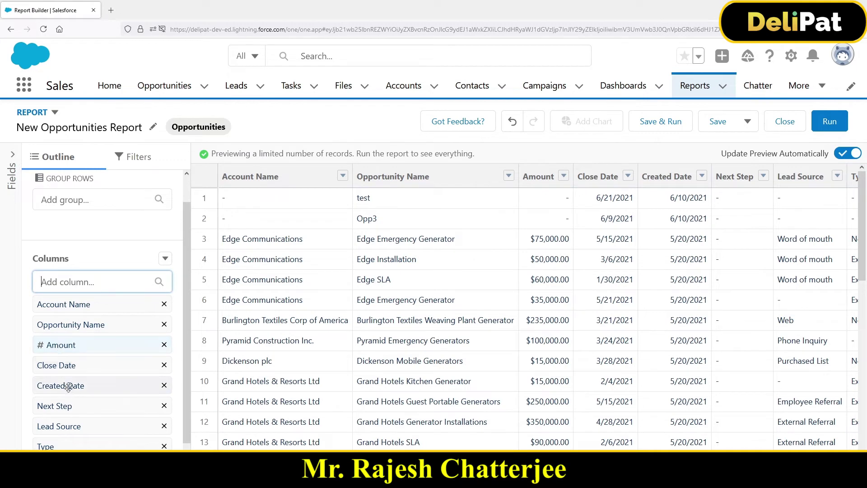
scroll(84, 407, down, 1)
drag(86, 446, 645, 223)
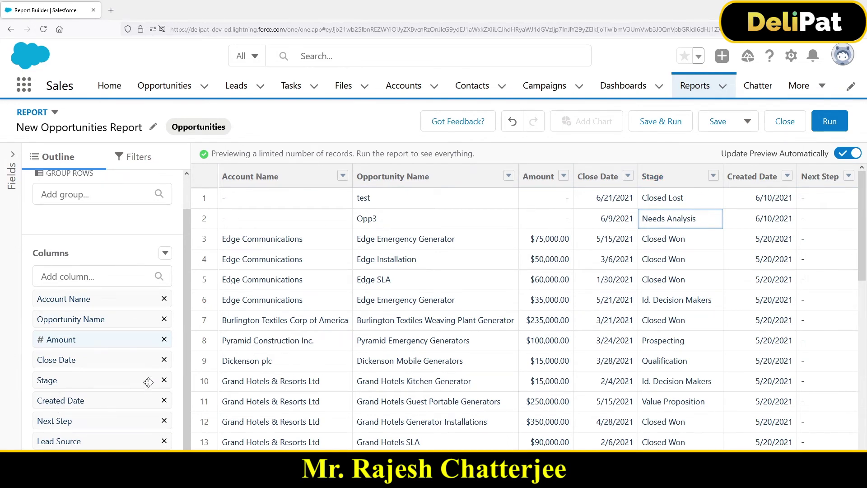
Step: Review the report's current filters, and run the report to check its total record count
click(135, 166)
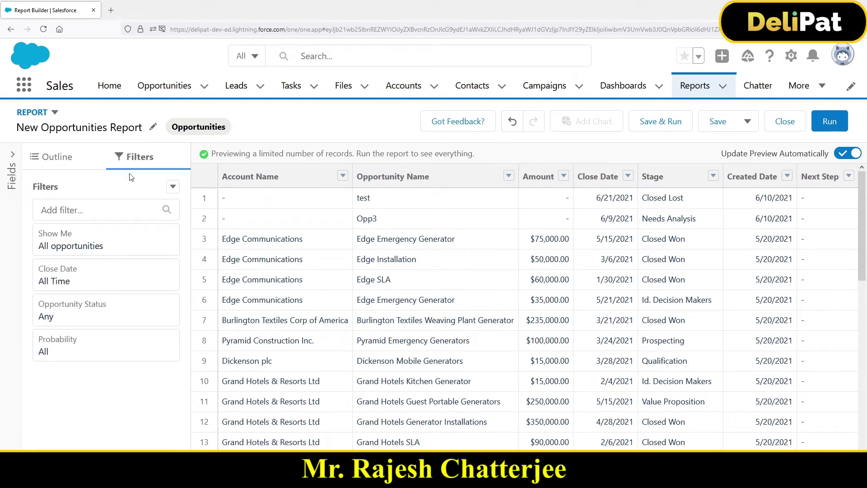
click(67, 167)
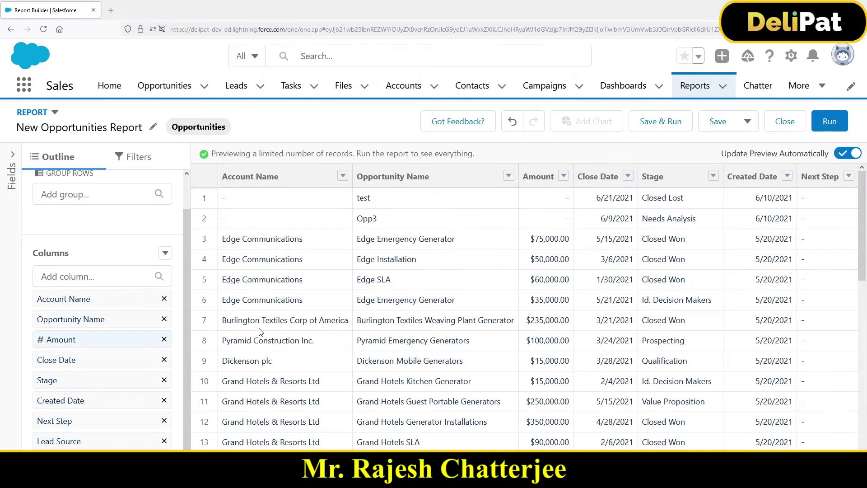
click(829, 123)
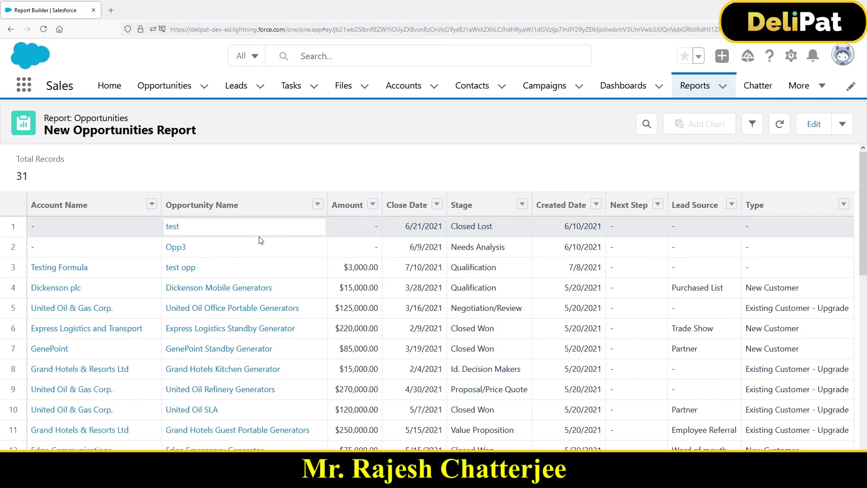
drag(34, 175, 16, 177)
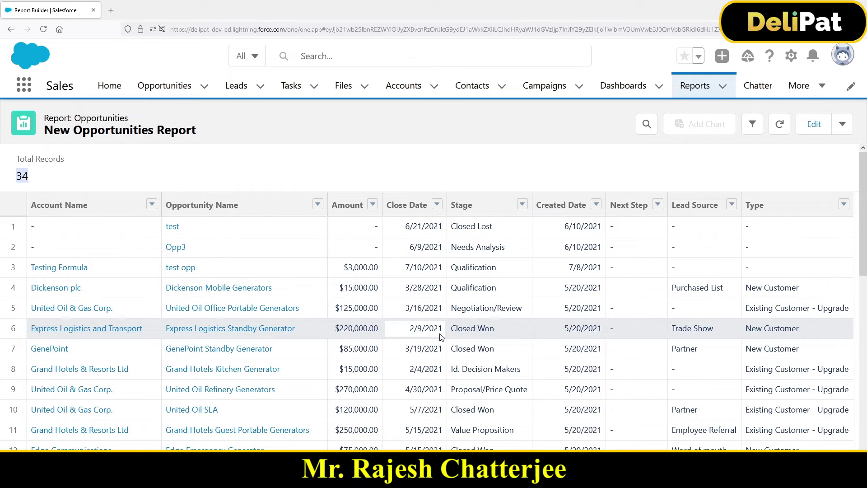
Step: Return to editing the report and add a filter on the Stage field
click(812, 128)
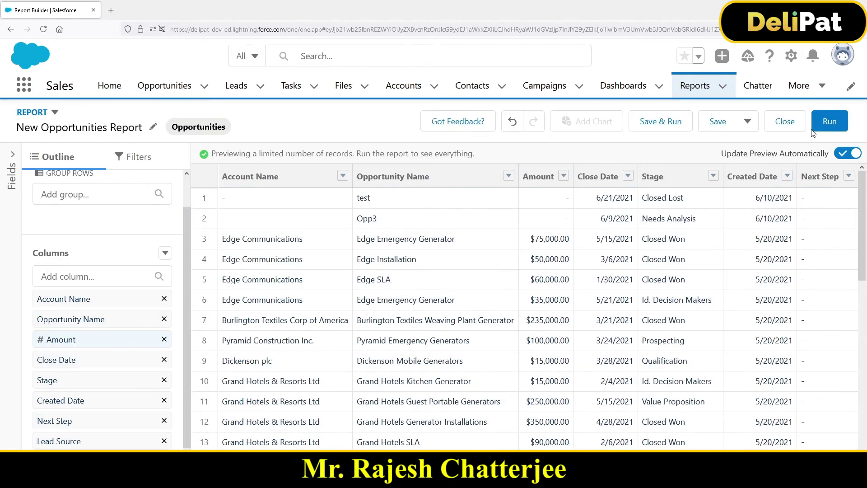
click(141, 163)
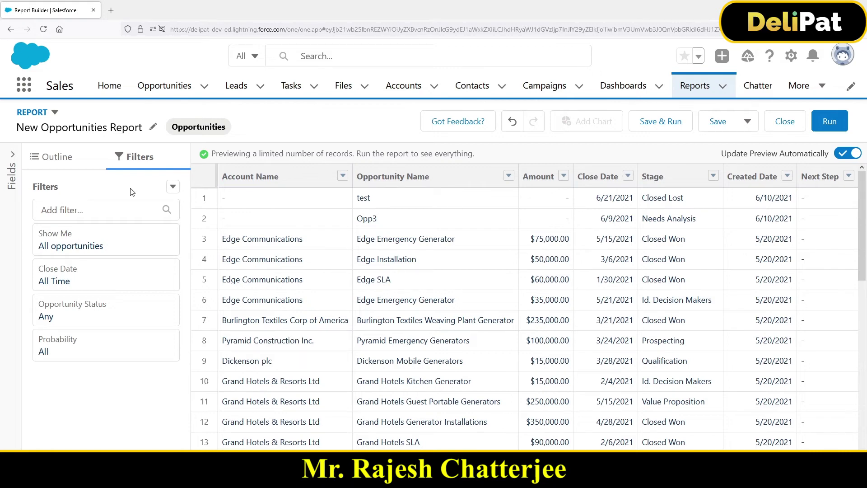
click(52, 209)
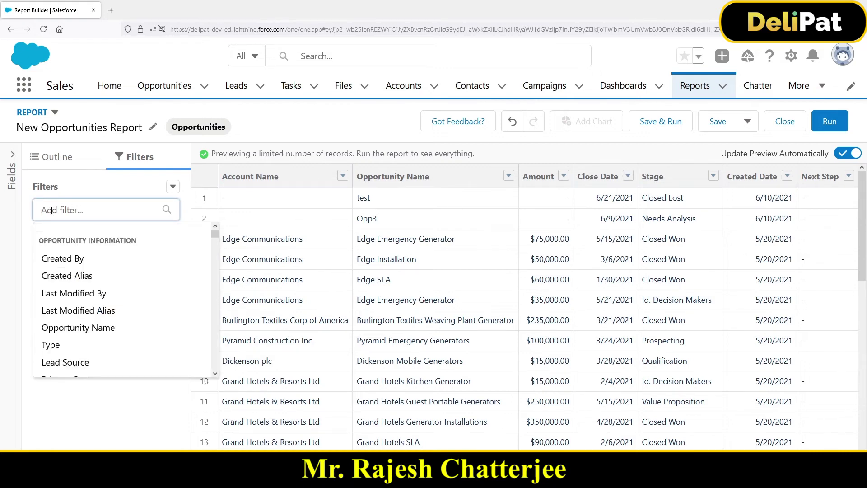
text(sat)
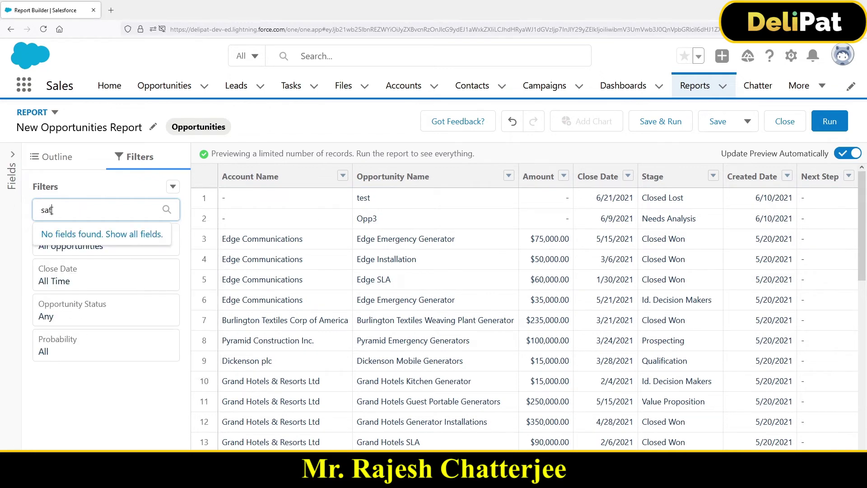
key(BackSpace)
text(tage)
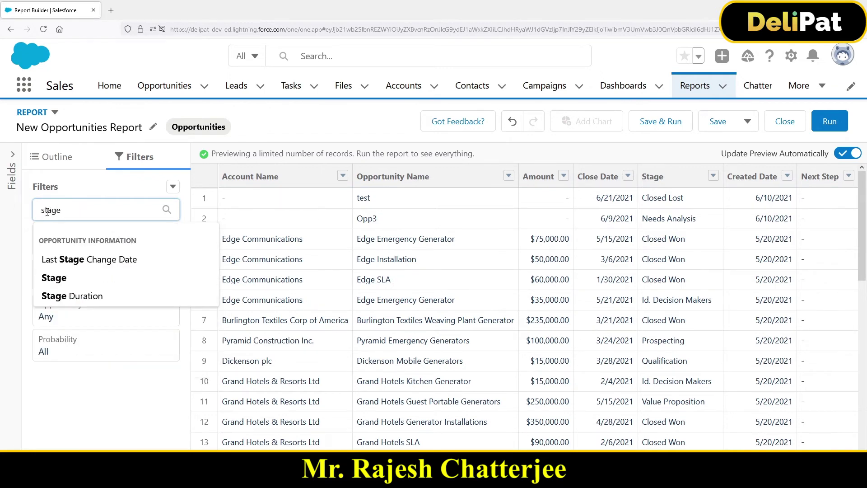
click(58, 277)
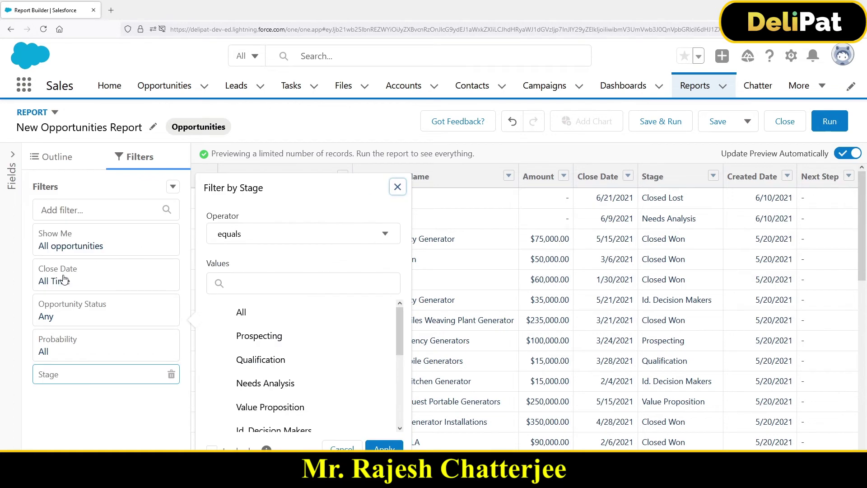
Step: Set the Stage filter to equals Closed Won only and apply it
click(273, 235)
click(246, 261)
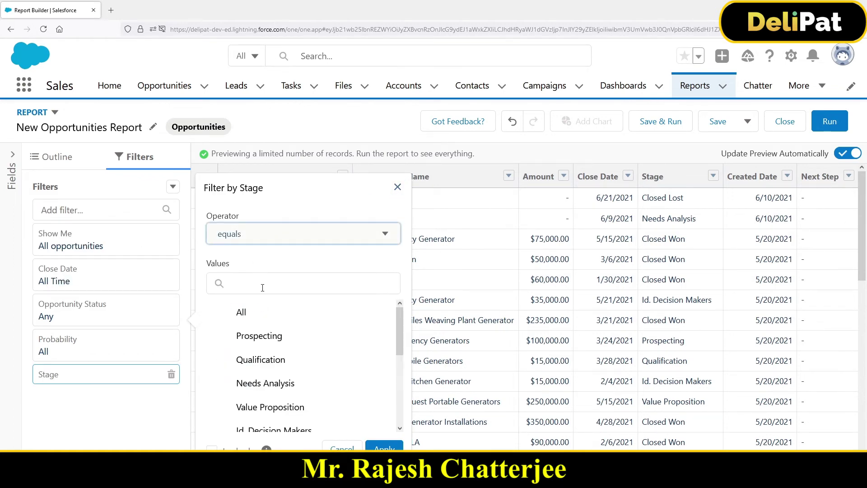
scroll(269, 379, down, 3)
scroll(269, 379, down, 2)
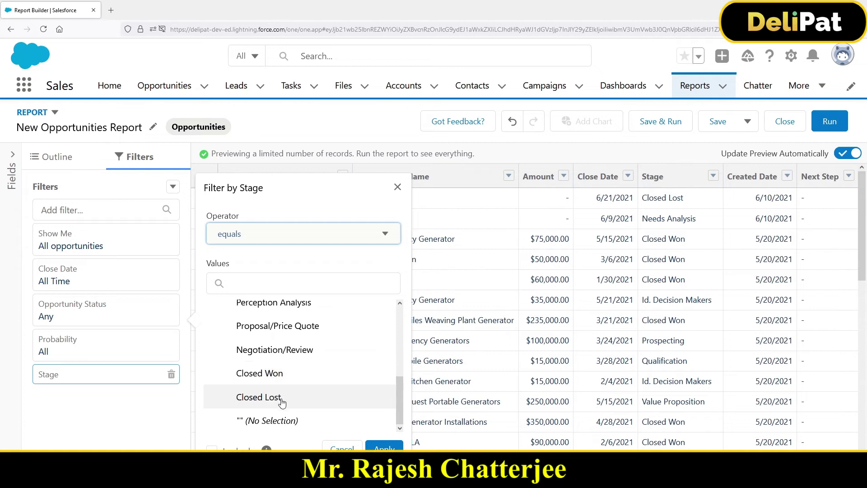
click(278, 381)
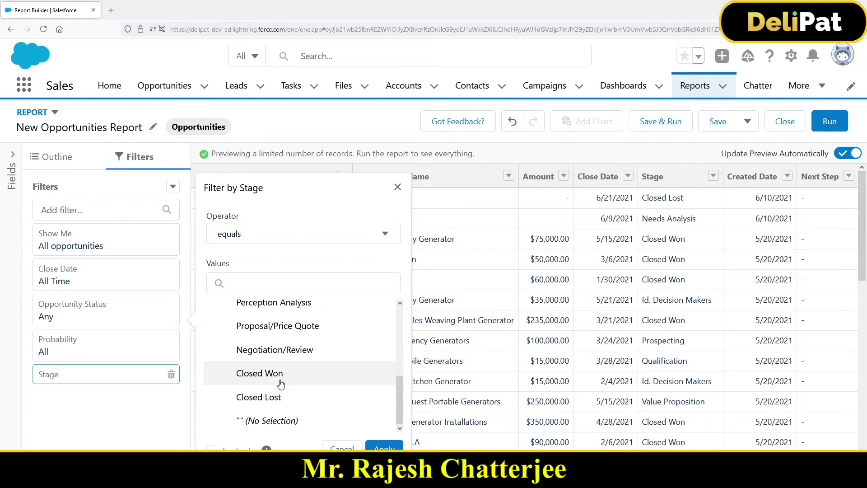
click(265, 403)
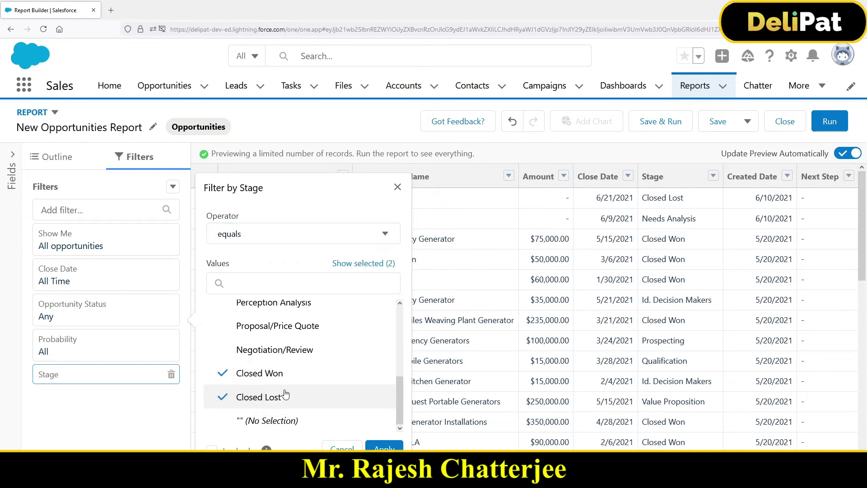
click(271, 401)
click(384, 447)
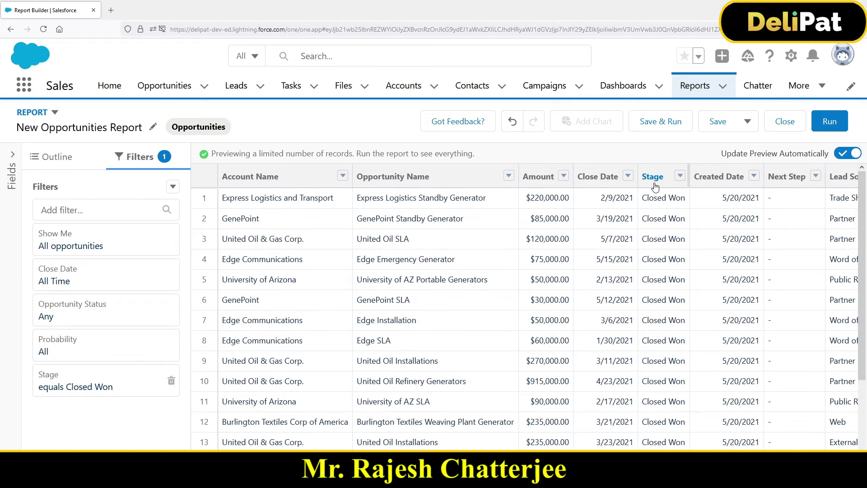
Step: Run the filtered report and examine its Stage values and total record count
click(844, 124)
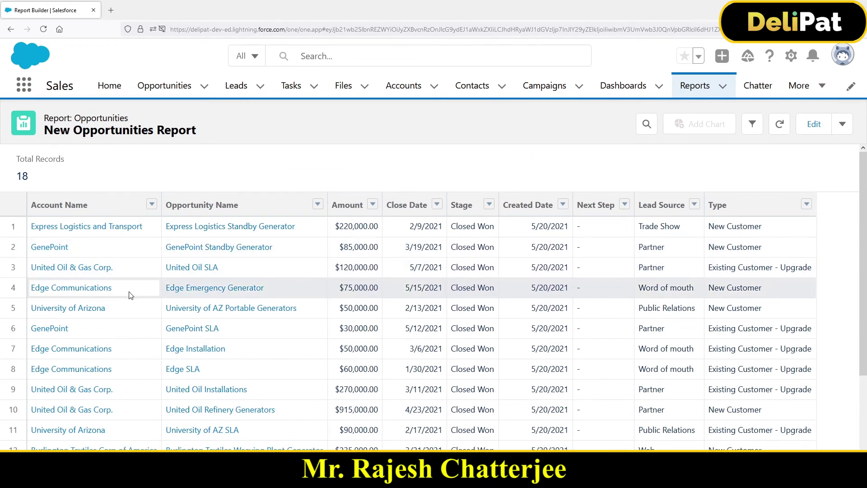
click(458, 228)
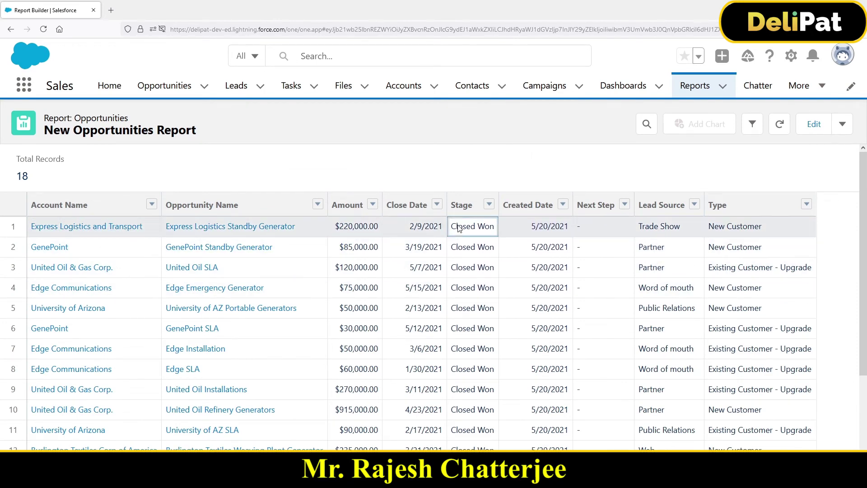
drag(31, 178, 16, 178)
click(352, 266)
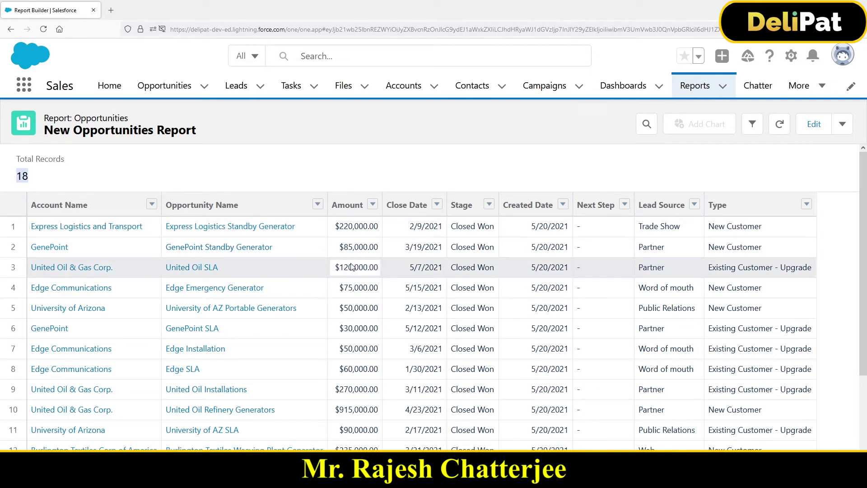
Step: Return to editing the report and add another filter on the opportunity's Close Date field
click(814, 126)
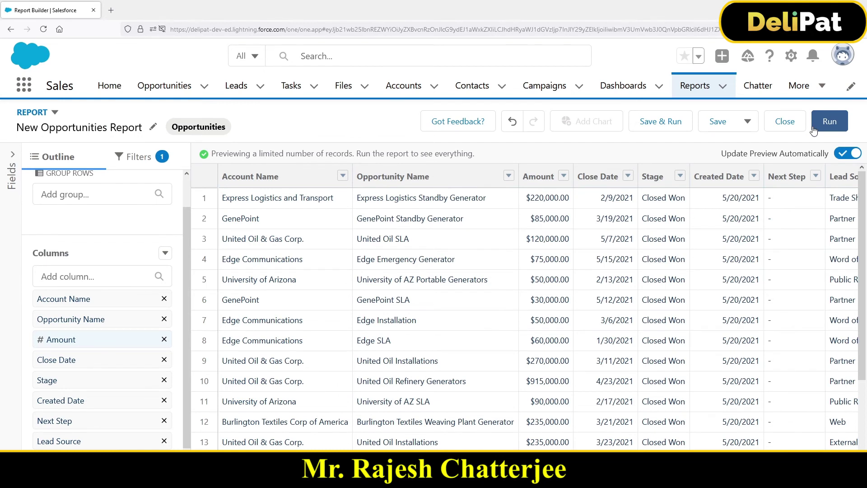
scroll(84, 271, up, 1)
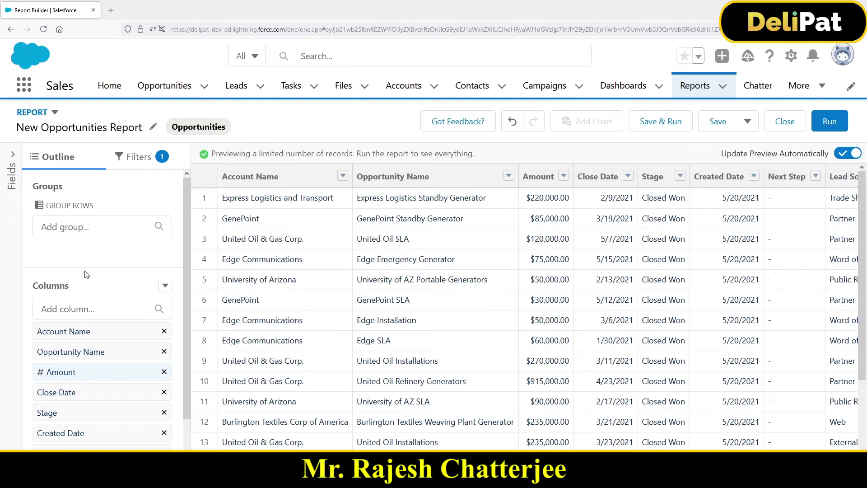
click(120, 158)
click(95, 212)
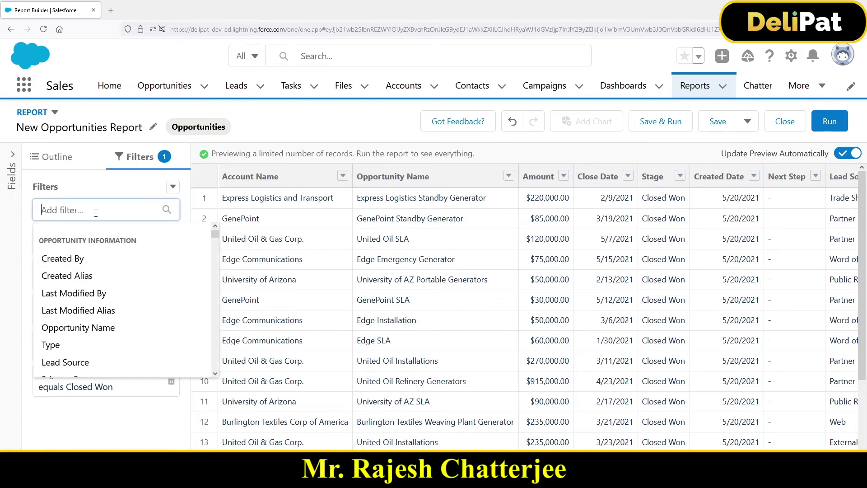
text(clos)
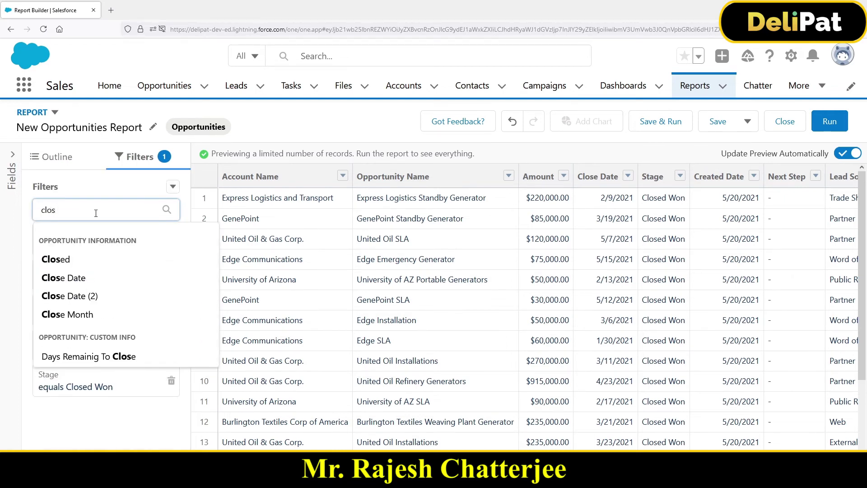
click(82, 276)
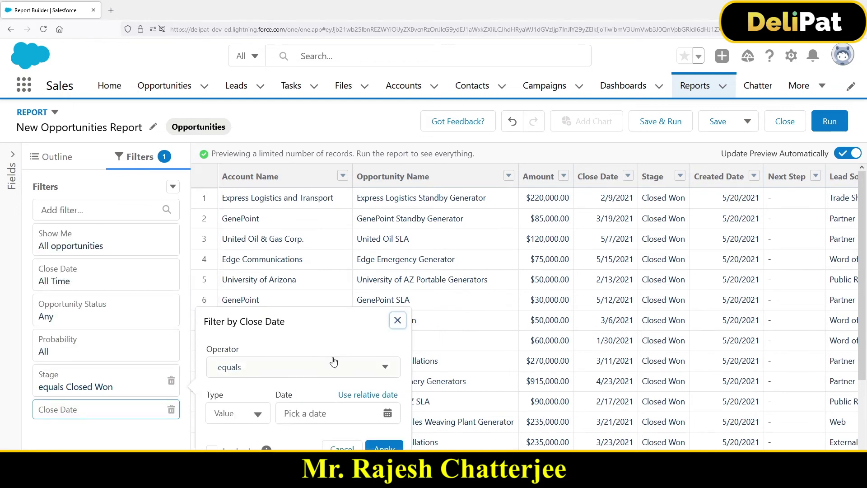
Step: Set the added Close Date filter to equals the relative date YESTERDAY and apply it
click(270, 366)
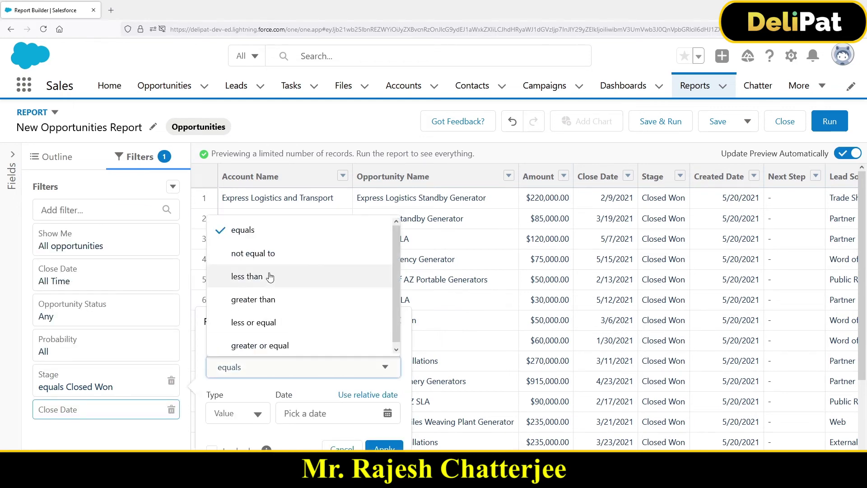
click(271, 231)
click(252, 421)
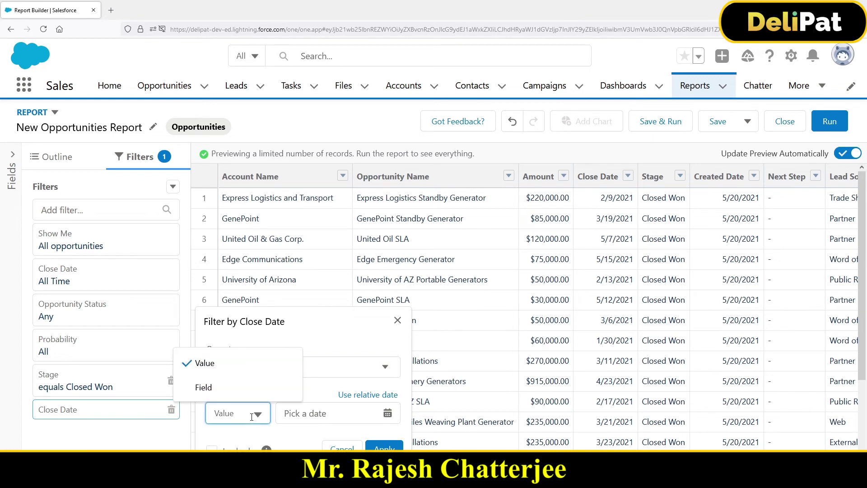
click(354, 415)
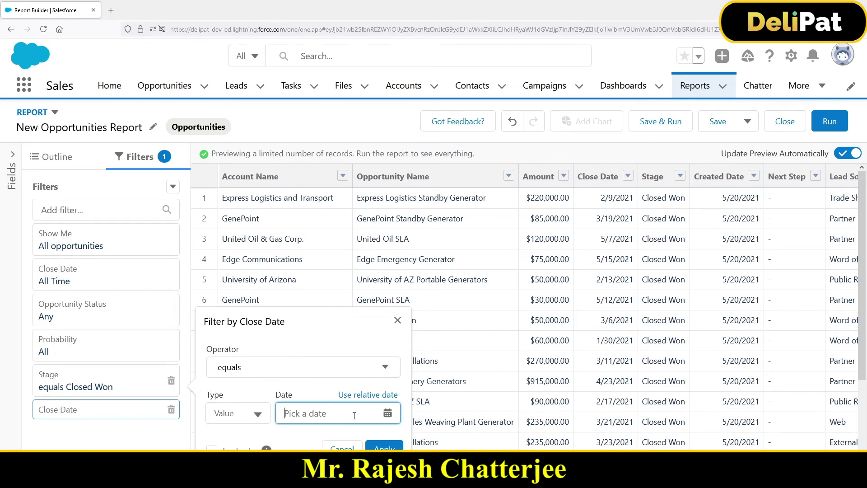
click(371, 395)
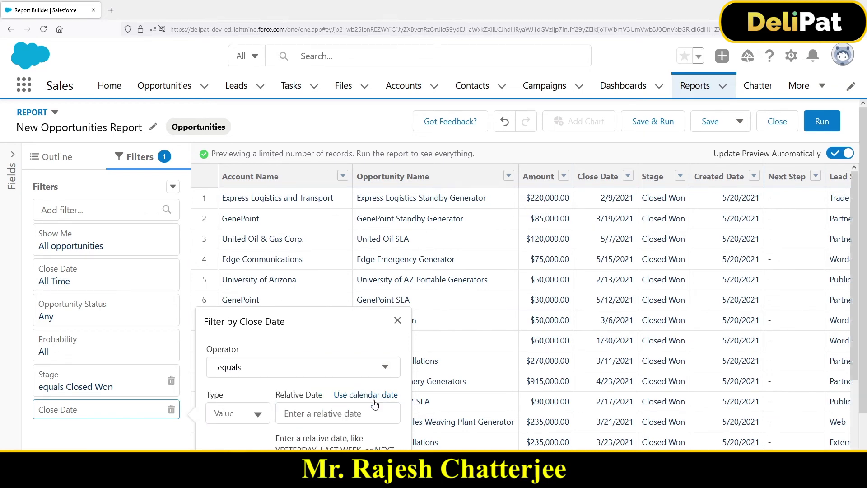
click(312, 352)
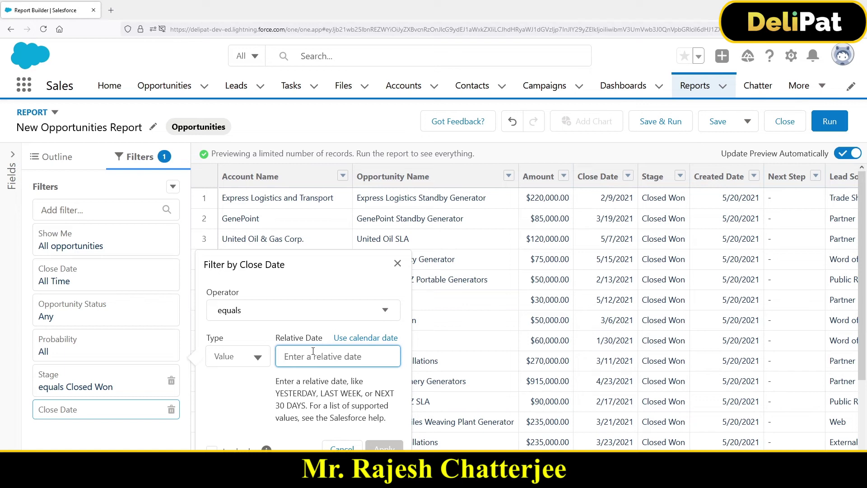
double_click(298, 392)
key(ctrl+c)
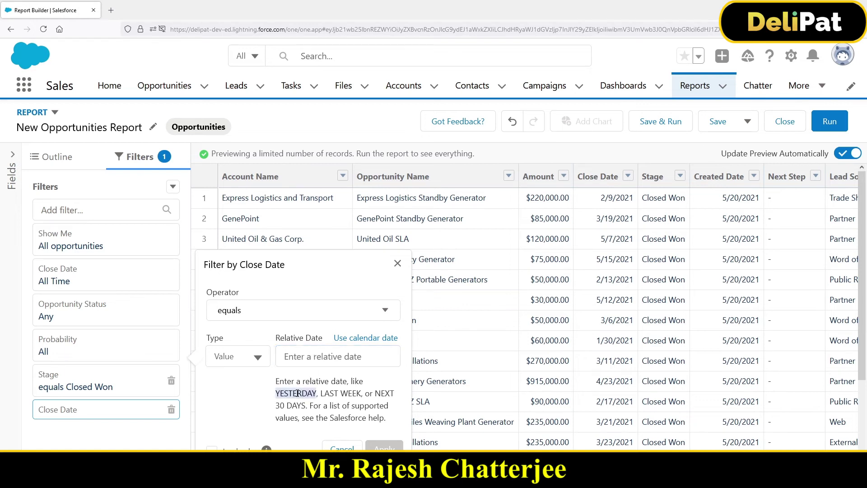
click(309, 356)
key(ctrl+v)
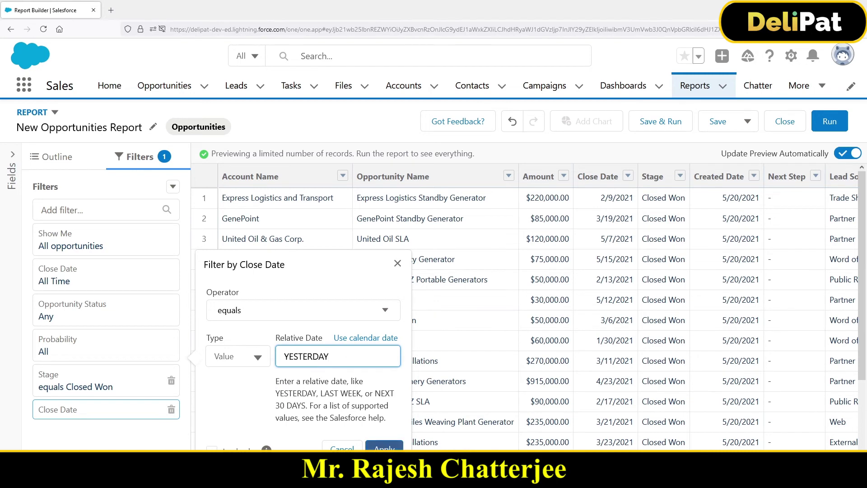
click(384, 447)
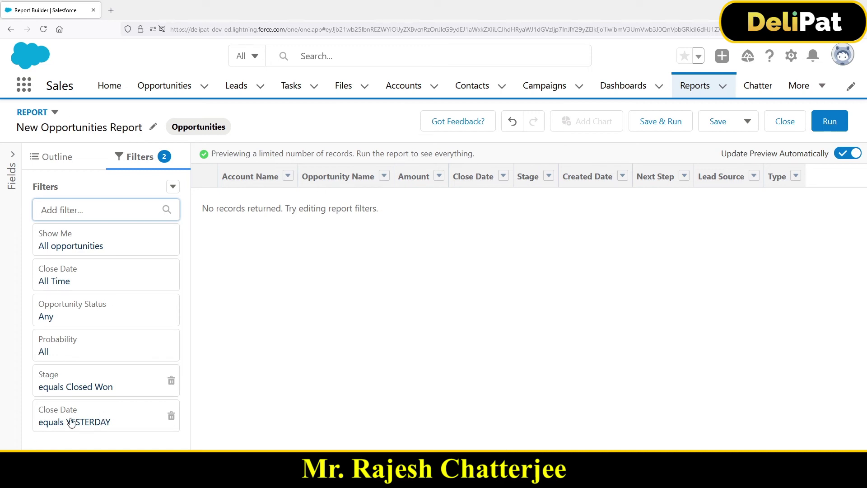
Step: Remove the Close Date equals YESTERDAY filter and return to the report's groups and columns
drag(218, 208, 379, 217)
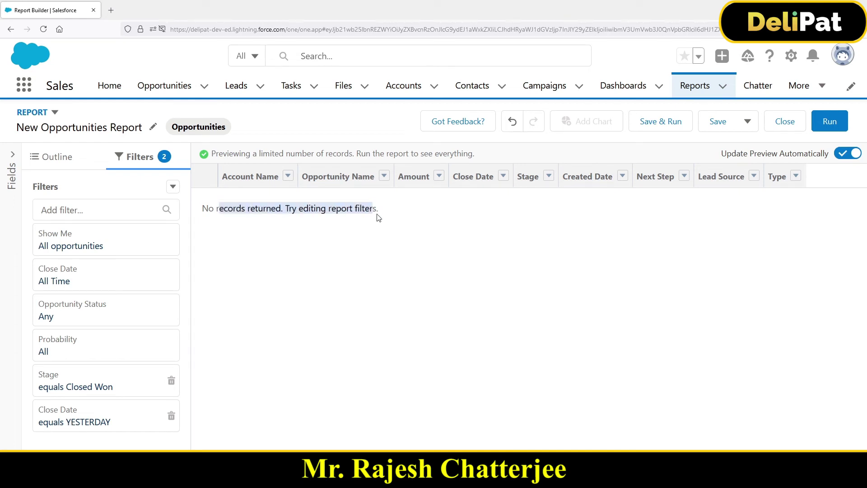
click(171, 416)
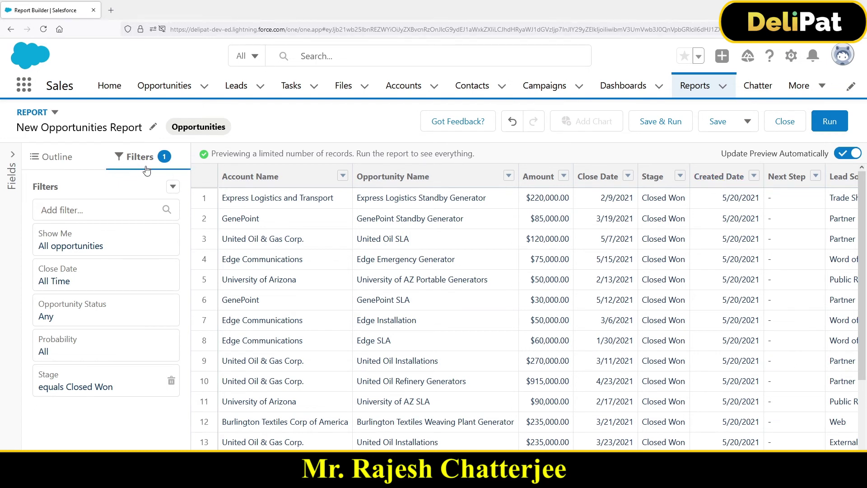
click(343, 176)
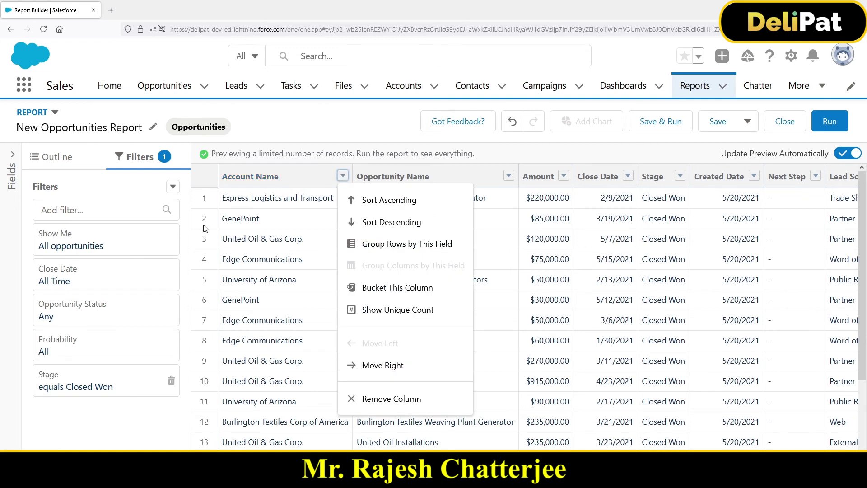
click(57, 156)
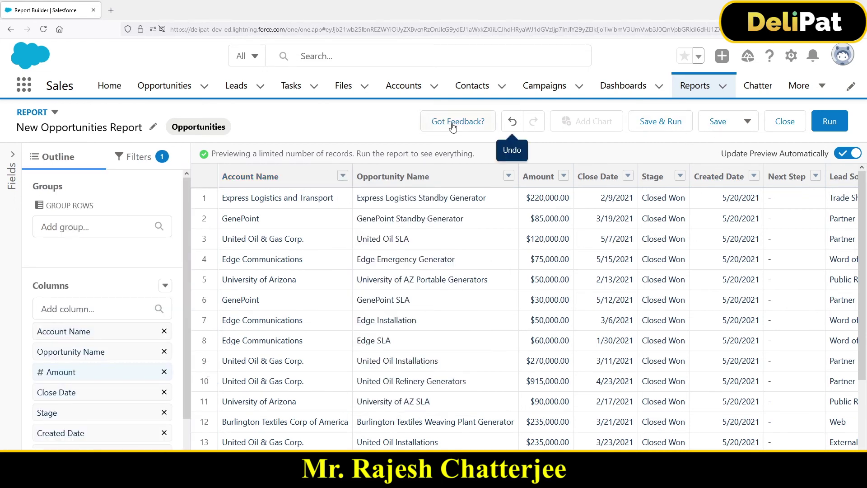
Step: Start saving the report, name it Opp Report, and let its unique name be filled in
click(718, 122)
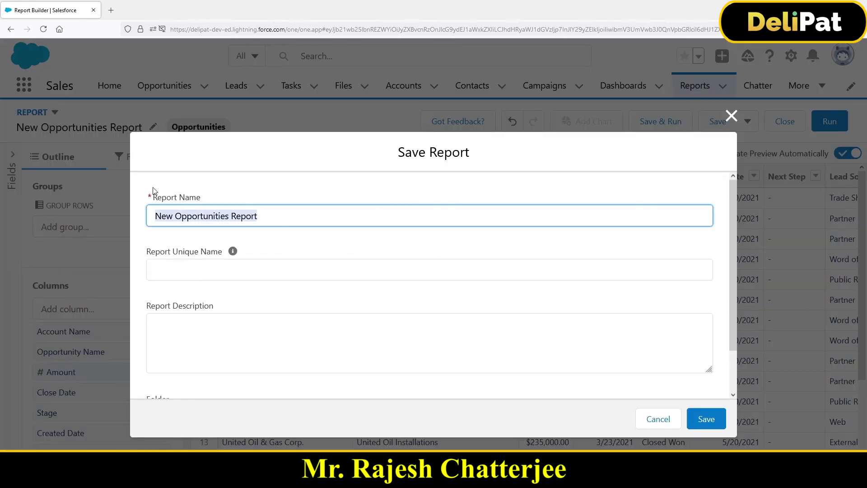
text(Opp )
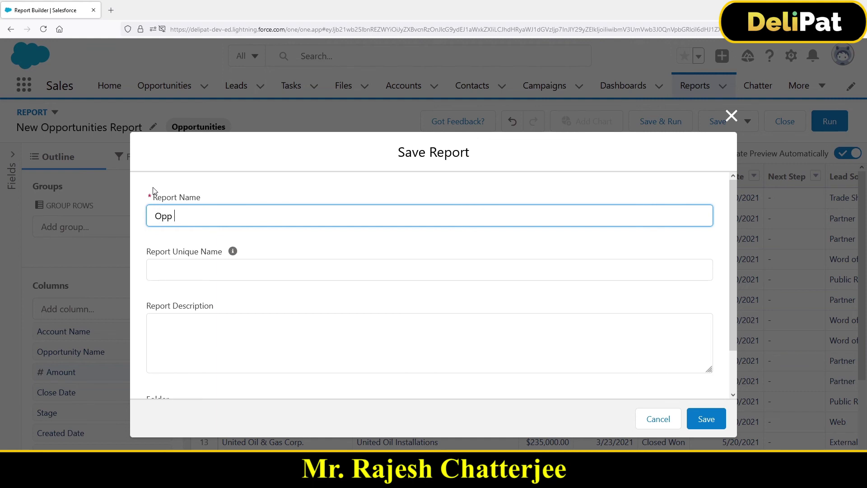
text(Report)
click(188, 267)
scroll(343, 308, down, 2)
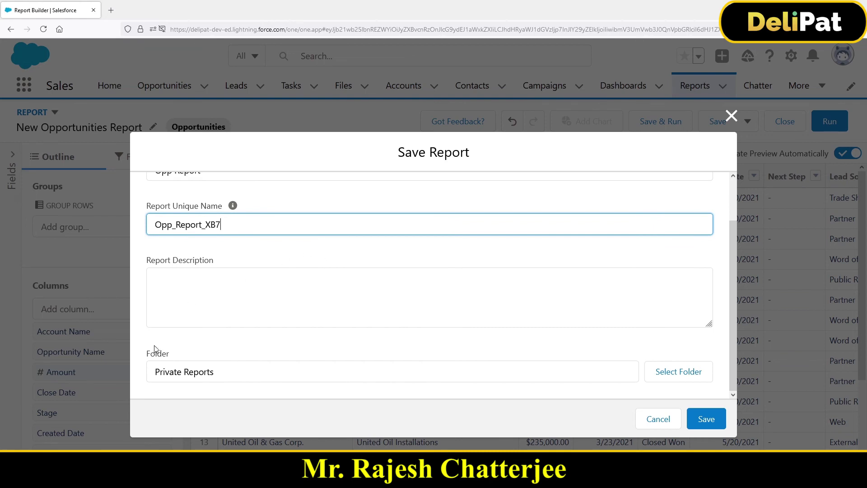
Step: Choose the Sales Report folder instead of Private Reports as the report's location and save the report
click(218, 371)
click(214, 370)
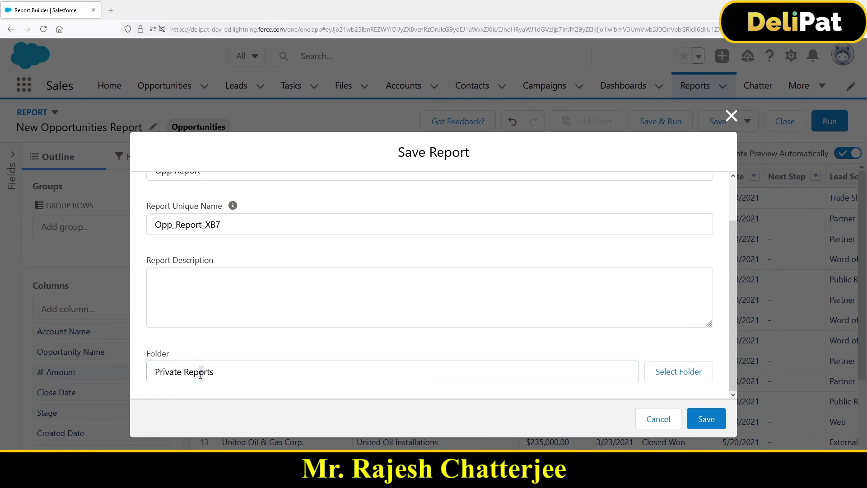
drag(610, 375, 0, 373)
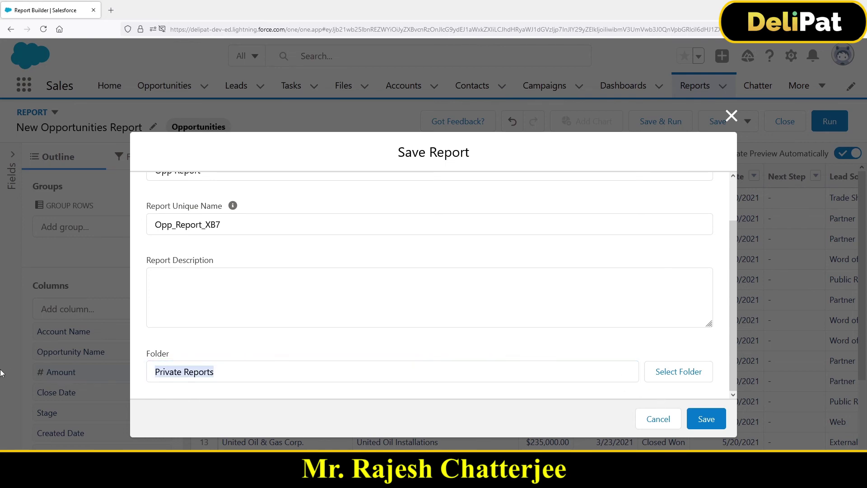
click(677, 373)
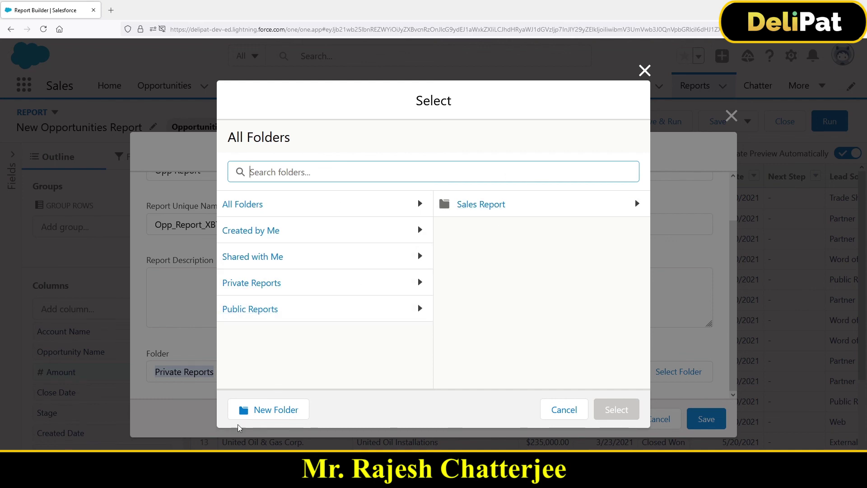
click(488, 204)
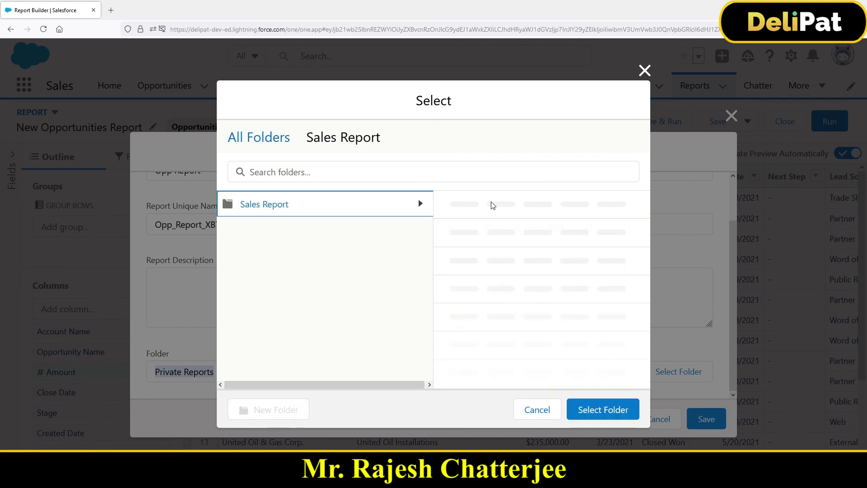
click(607, 409)
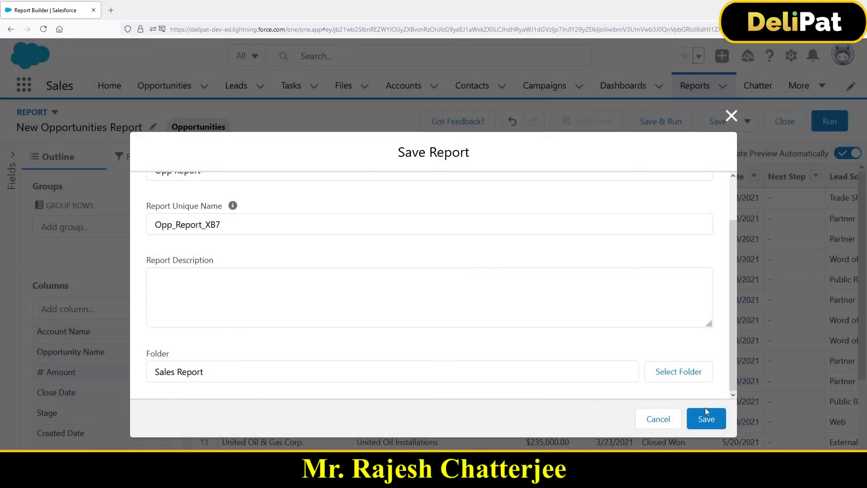
click(698, 421)
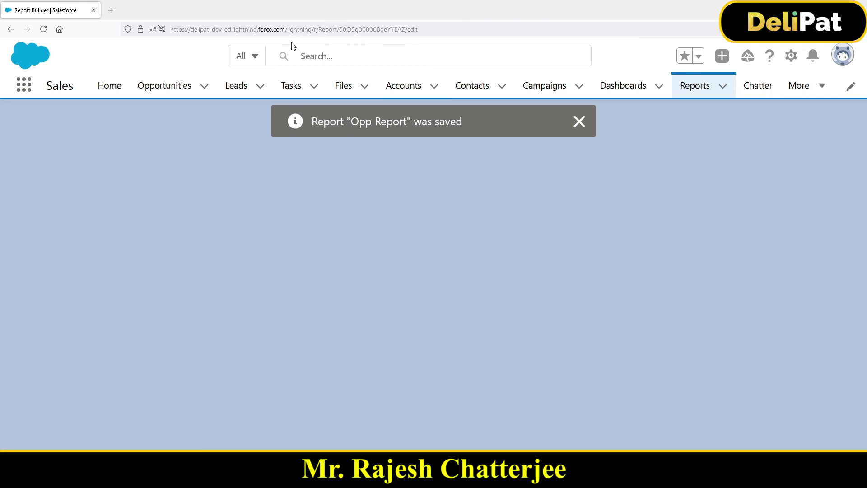
drag(365, 123, 418, 136)
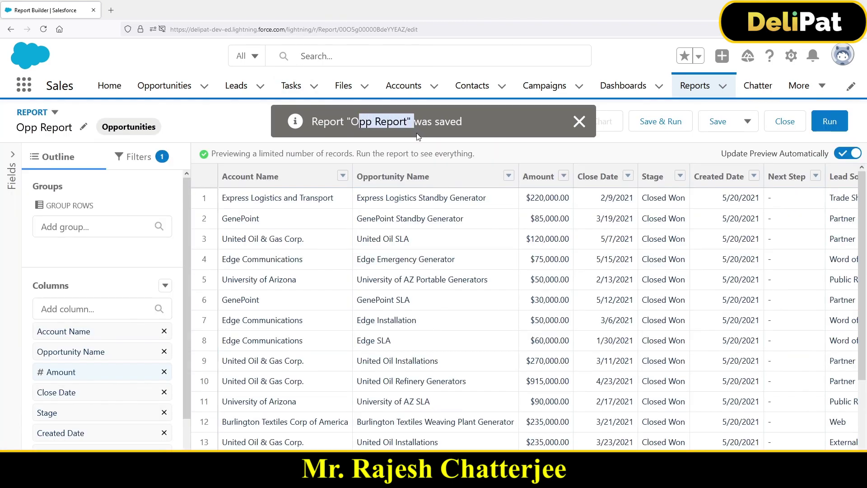
Step: Leave the report builder for the recent reports list, visiting the Opportunities list before returning to it
click(691, 87)
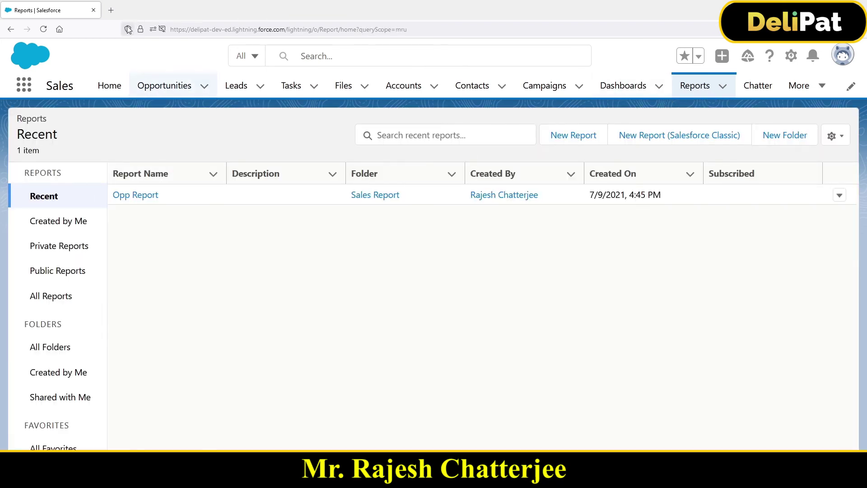
click(164, 85)
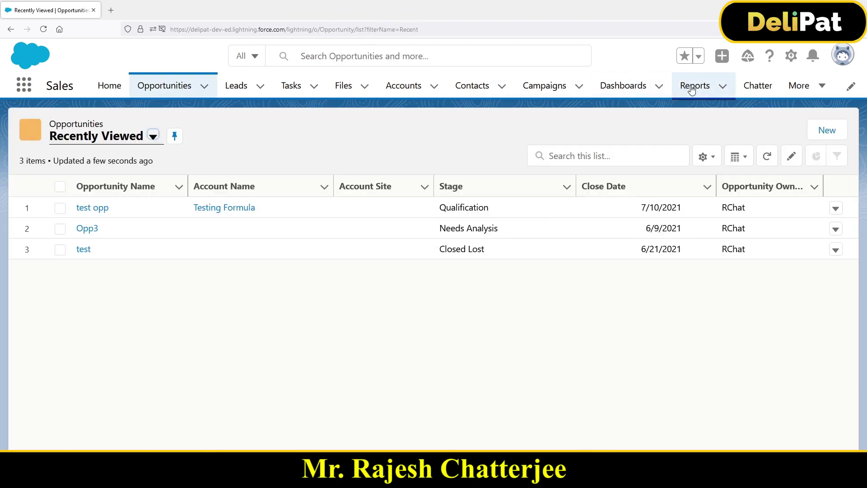
click(693, 90)
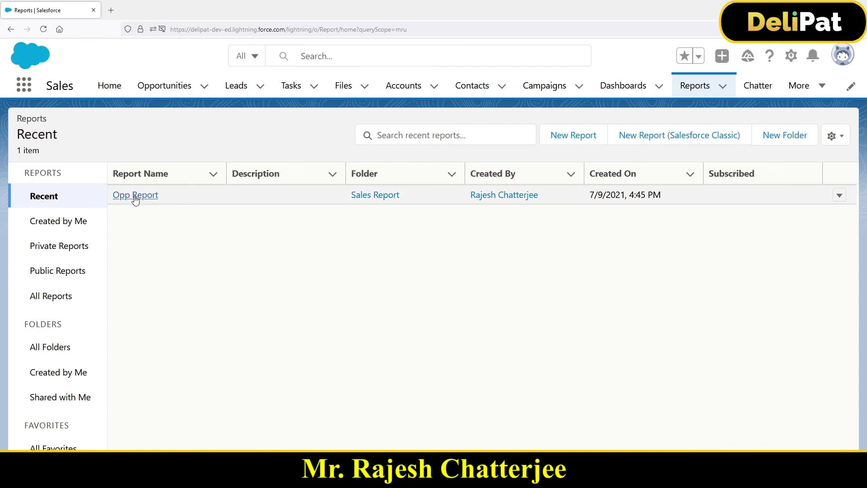
Step: Open Opp Report from the Sales Report folder among all report folders and refresh its data
click(44, 353)
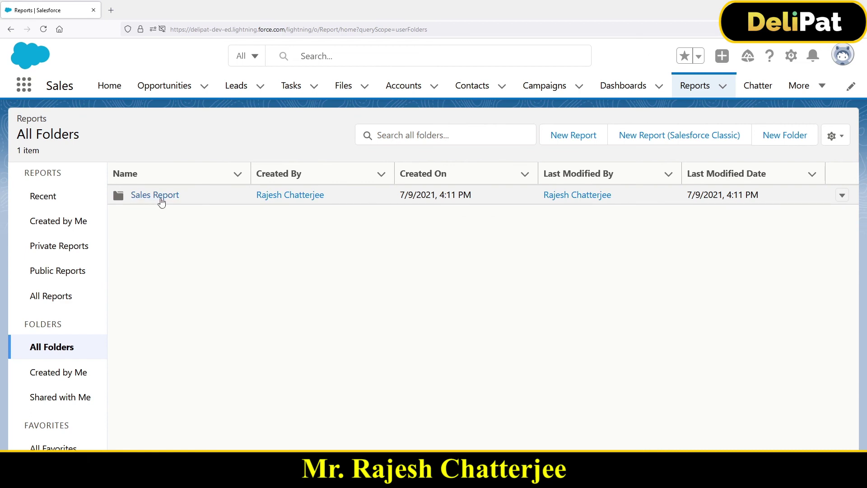
click(155, 194)
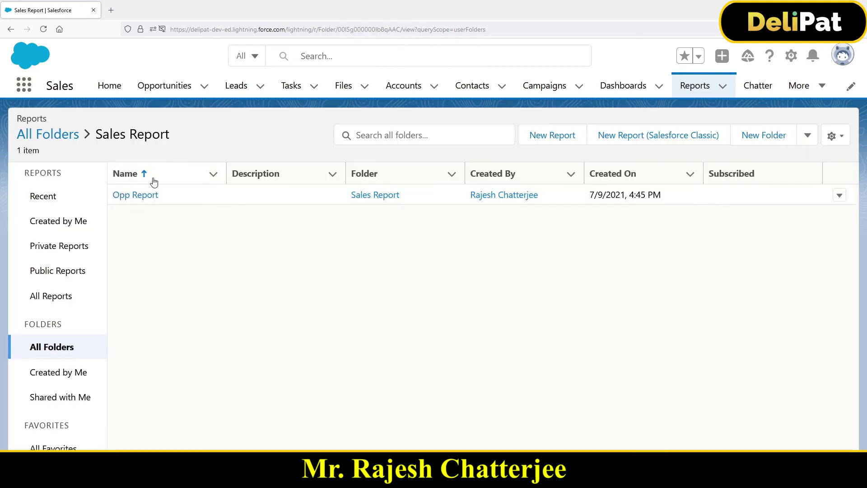
click(130, 196)
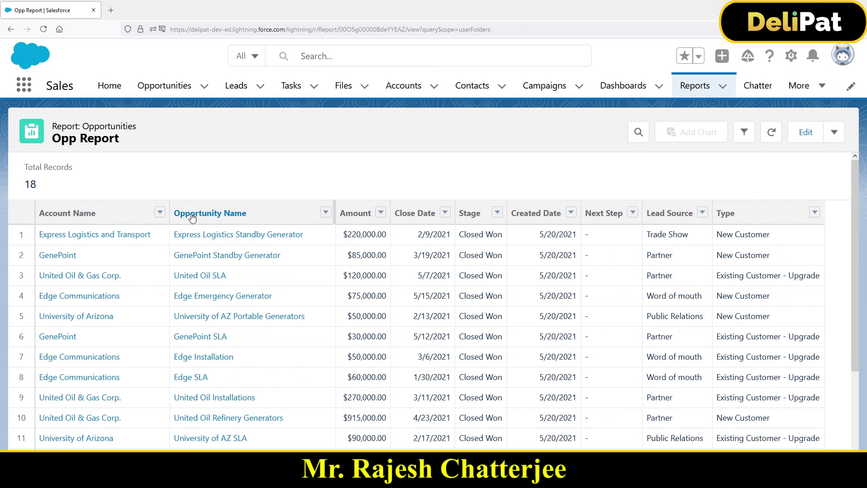
click(769, 136)
click(775, 134)
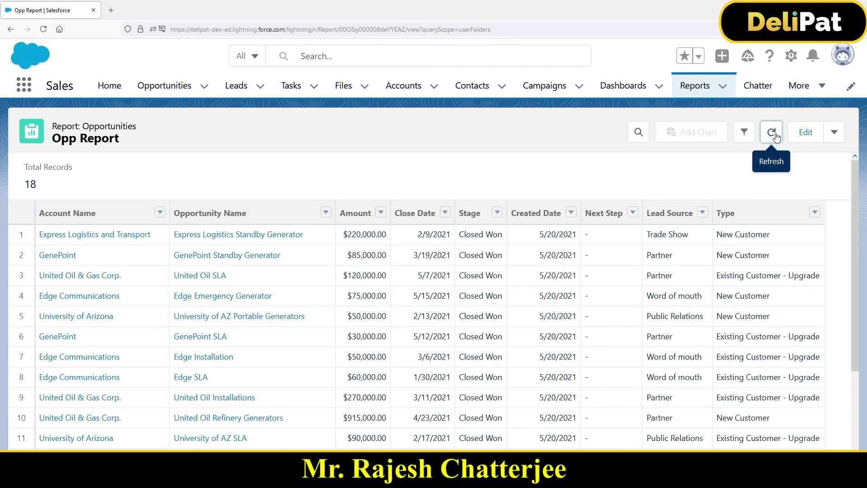